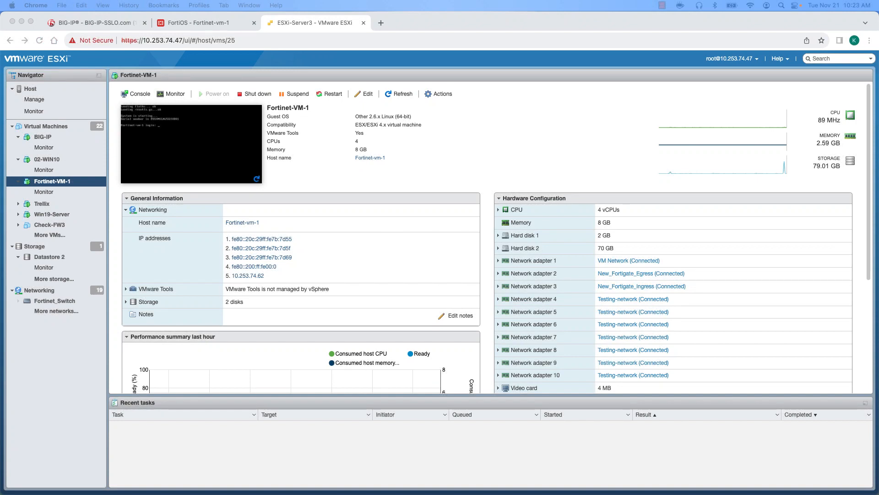
Step: Review the network adapter assignments in the Fortinet-VM-1 virtual machine's hardware settings, leaving them unchanged
left_click(581, 141)
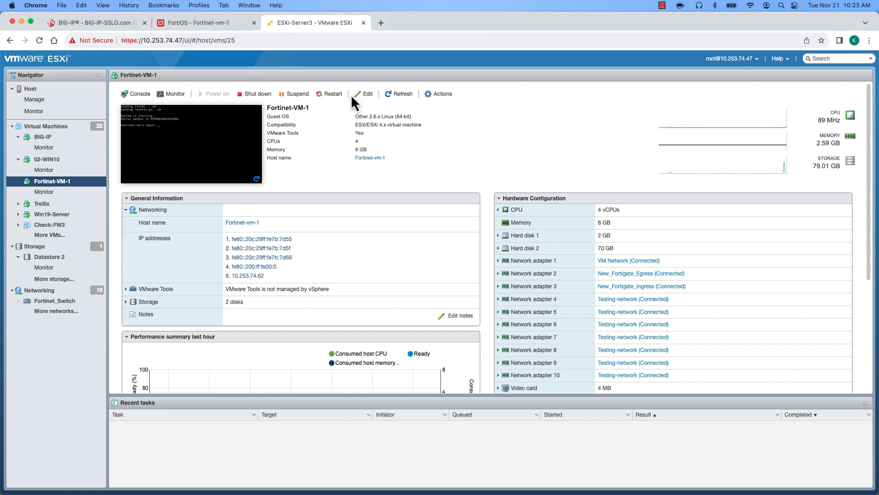
left_click(369, 95)
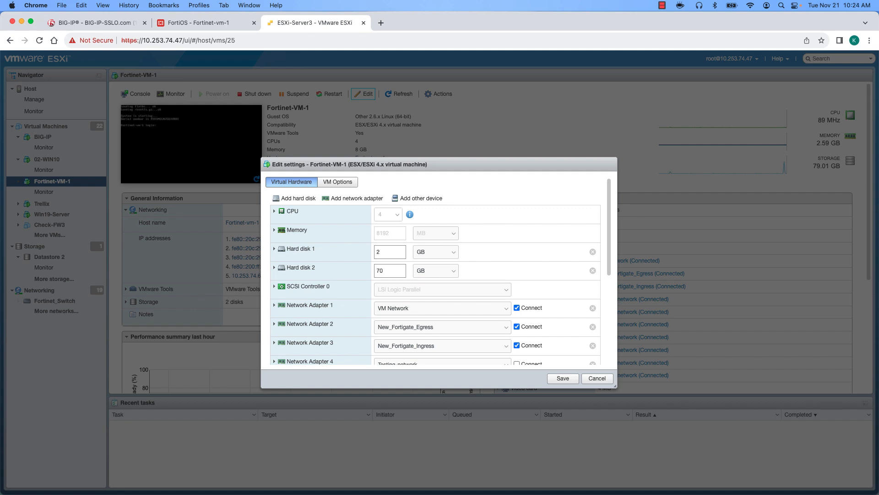
left_click(598, 379)
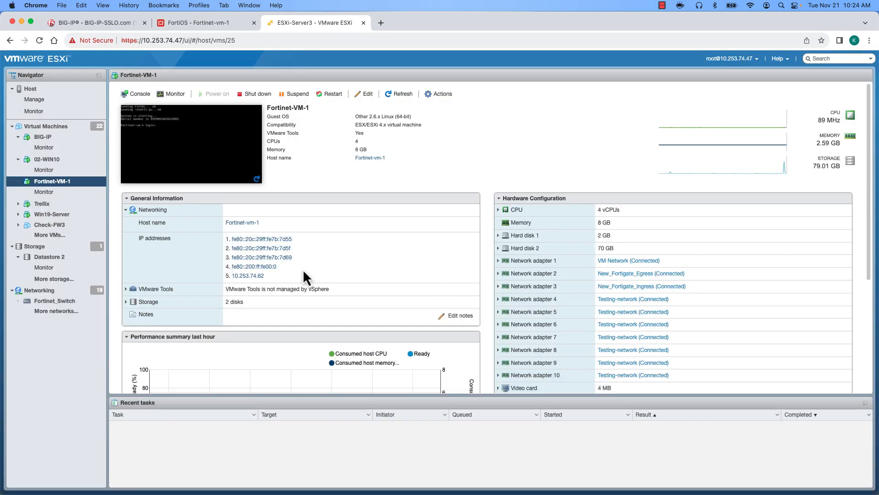
Step: Examine the topology and policies of the New_Fortigate_Ingress and New_Fortigate_Egress port groups in the host's networking
left_click(36, 293)
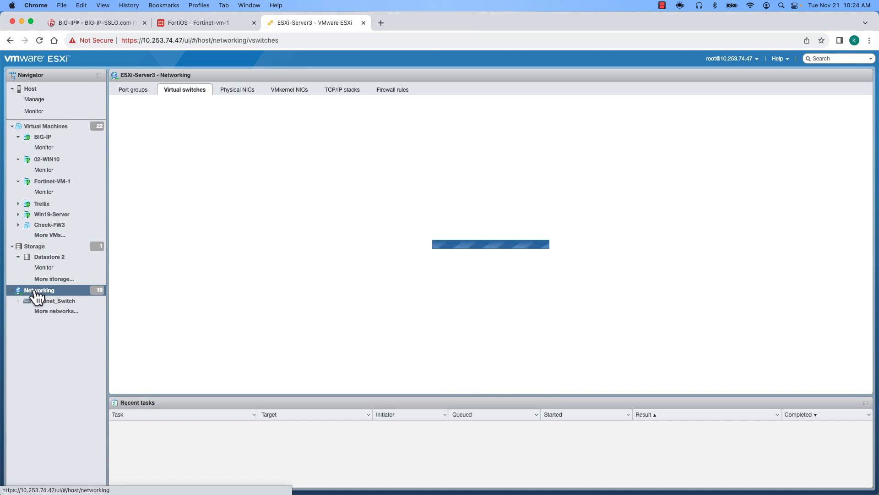
left_click(132, 90)
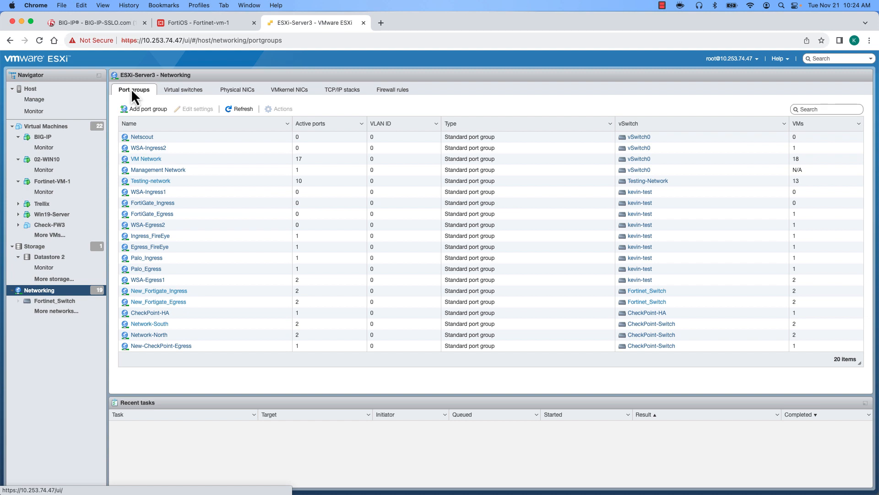
left_click(167, 291)
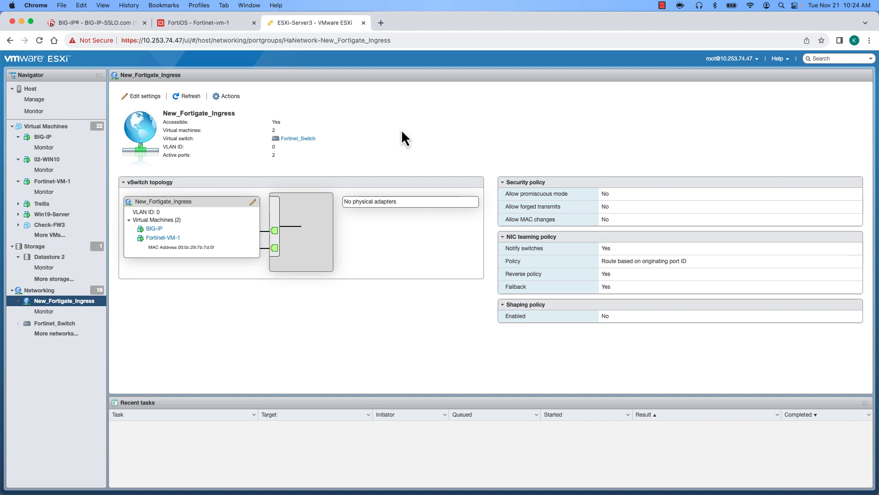
left_click(39, 291)
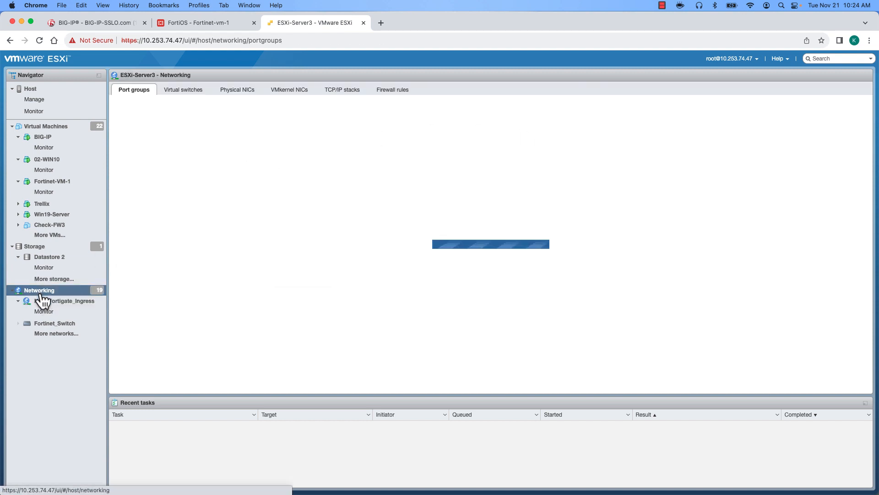
left_click(161, 302)
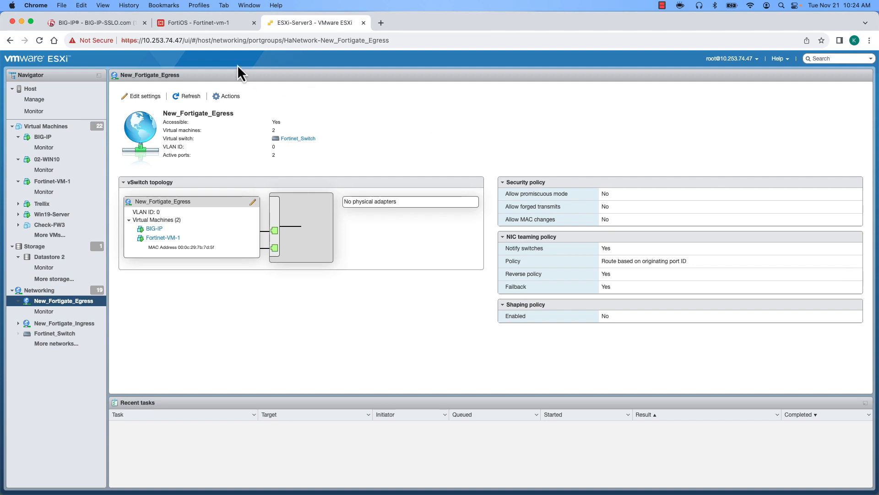
Step: Switch to the Fortinet-vm-1 FortiOS page, open the CLI console and enter the configuration context with "config system settings"
left_click(227, 23)
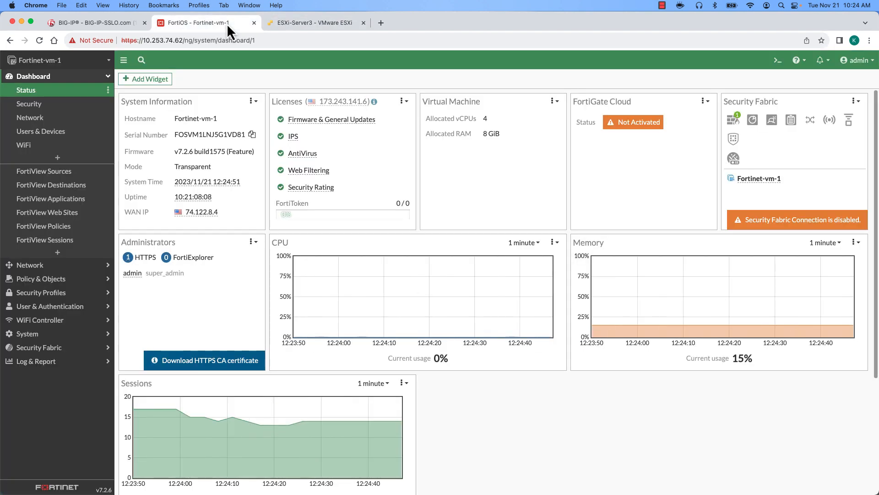
left_click(778, 60)
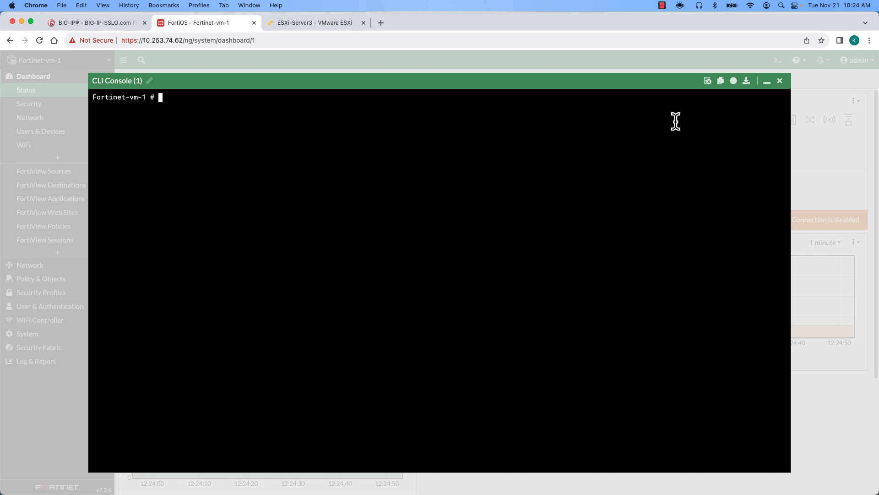
type("config sy")
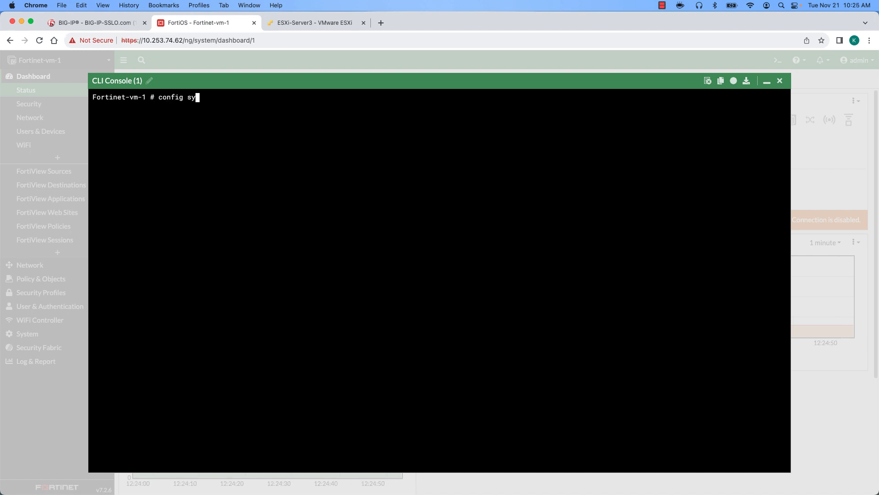
type("stem s")
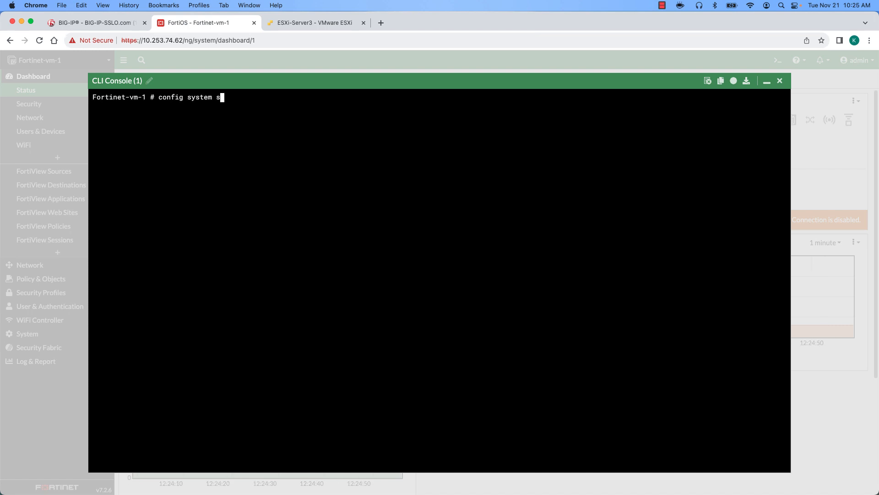
type("ettings")
key("Return")
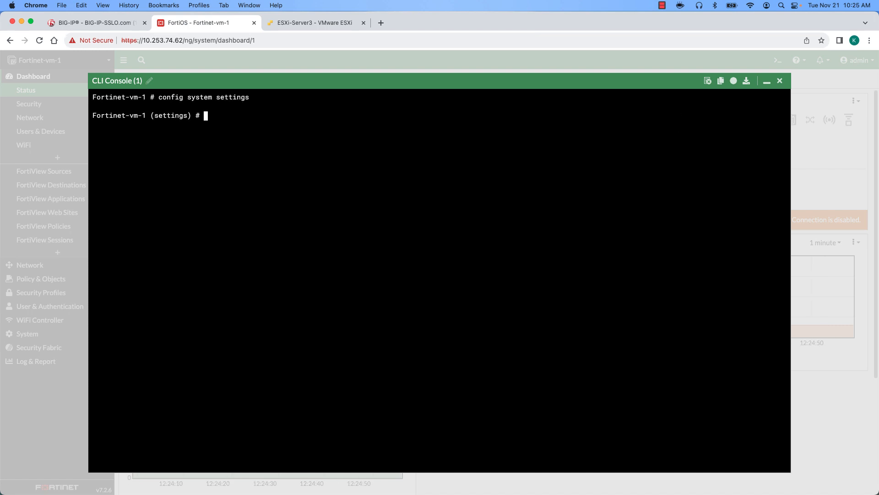
Step: Set the FortiGate's operation mode to transparent with the command "set opmode transparent"
type("set ")
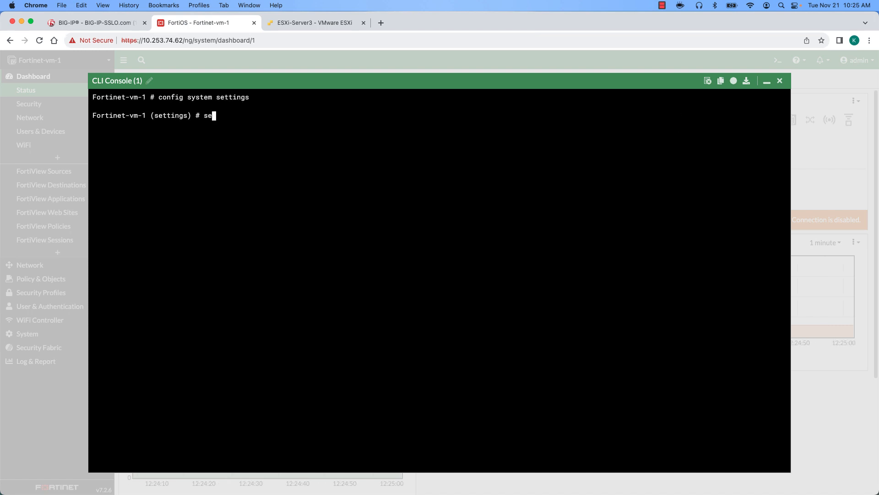
type("opmo")
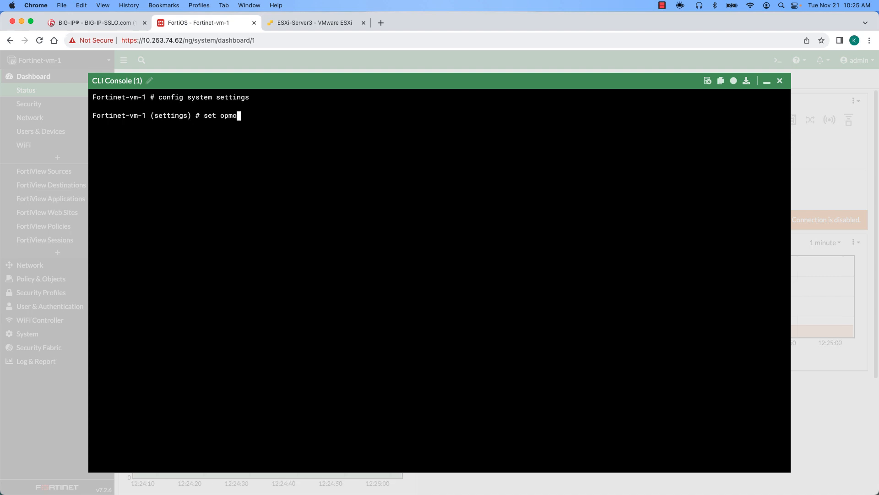
type("de transparent")
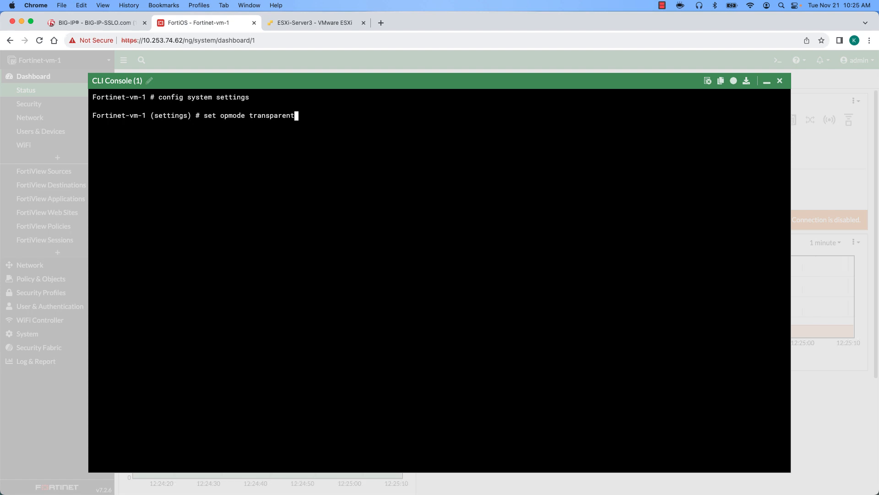
key("Return")
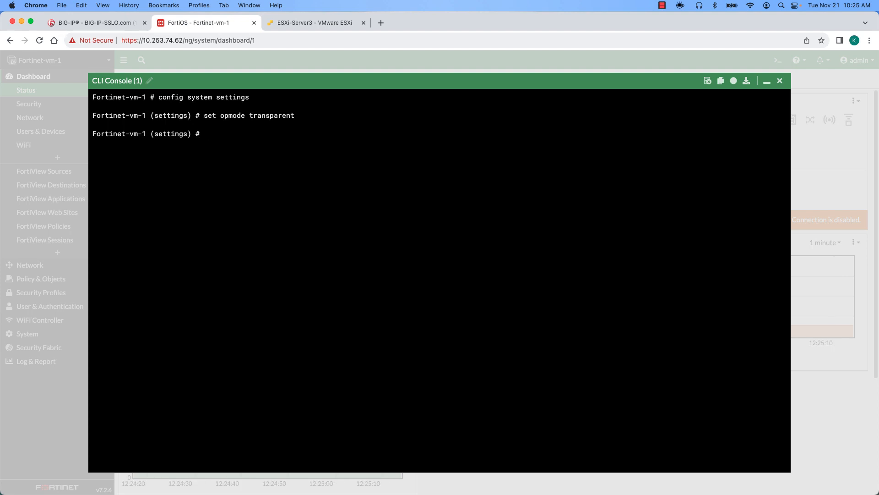
type("set manage")
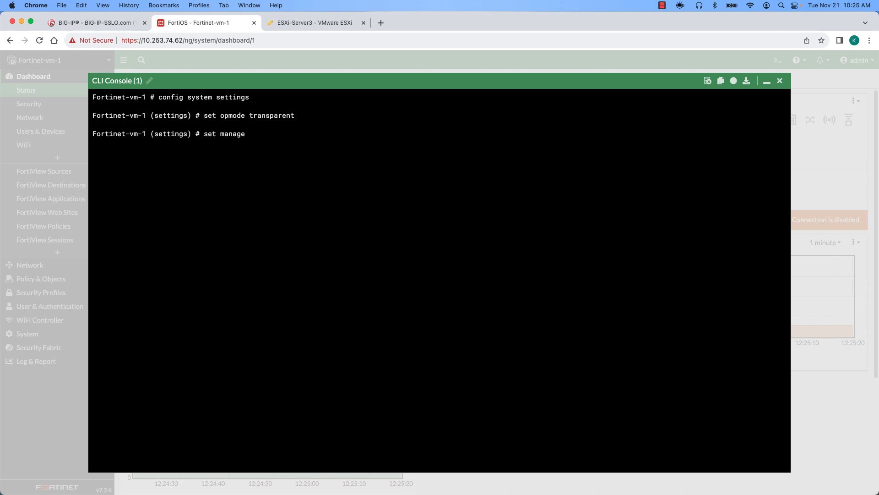
type("ip")
type("10.0.0.2 2")
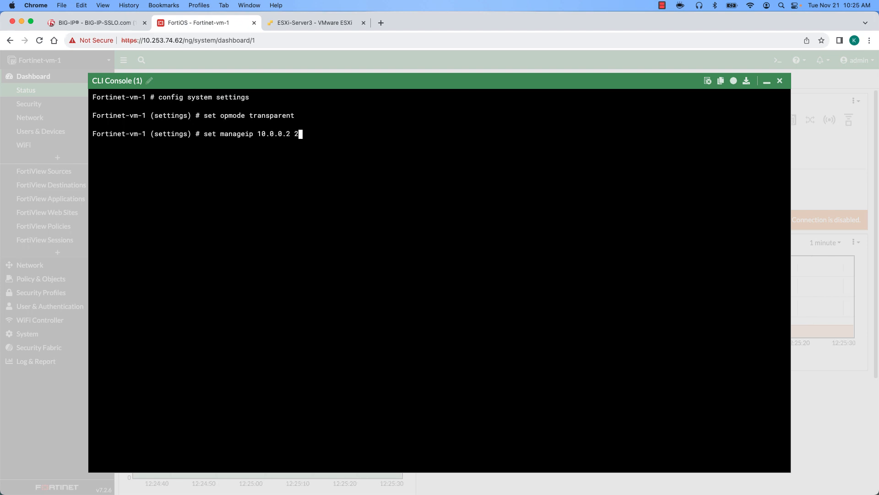
type("4")
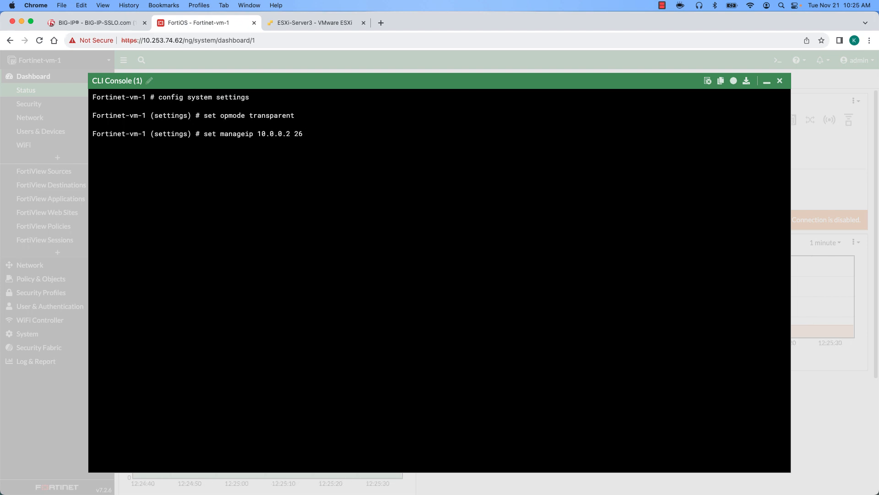
key("BackSpace")
type("55.255.25")
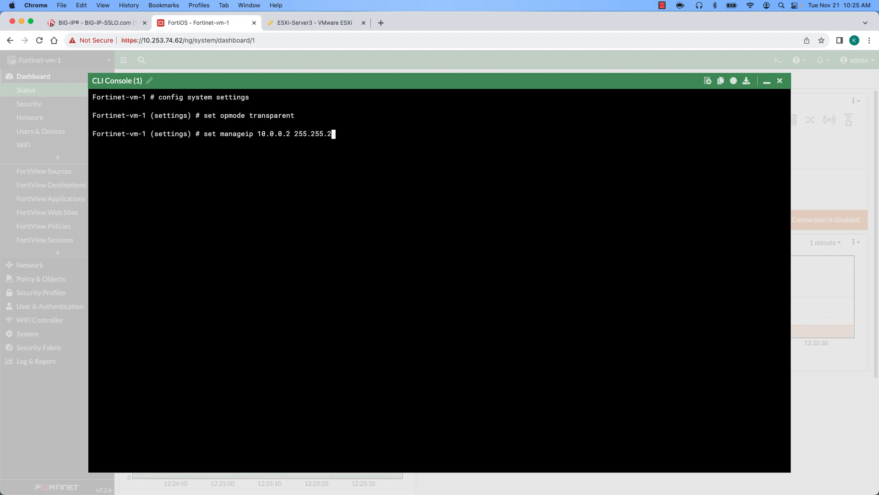
type("5.0")
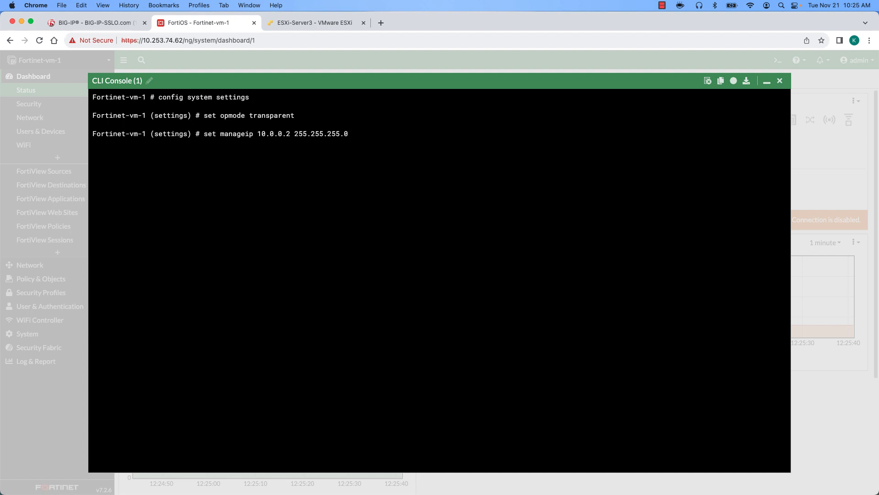
key("BackSpace")
key("BackSpace")
key("BackSpace")
key("BackSpace")
key("BackSpace")
key("BackSpace")
key("BackSpace")
key("BackSpace")
key("BackSpace")
key("BackSpace")
key("BackSpace")
key("BackSpace")
key("BackSpace")
key("BackSpace")
key("BackSpace")
key("BackSpace")
key("BackSpace")
key("BackSpace")
key("BackSpace")
key("BackSpace")
key("BackSpace")
key("BackSpace")
key("BackSpace")
key("BackSpace")
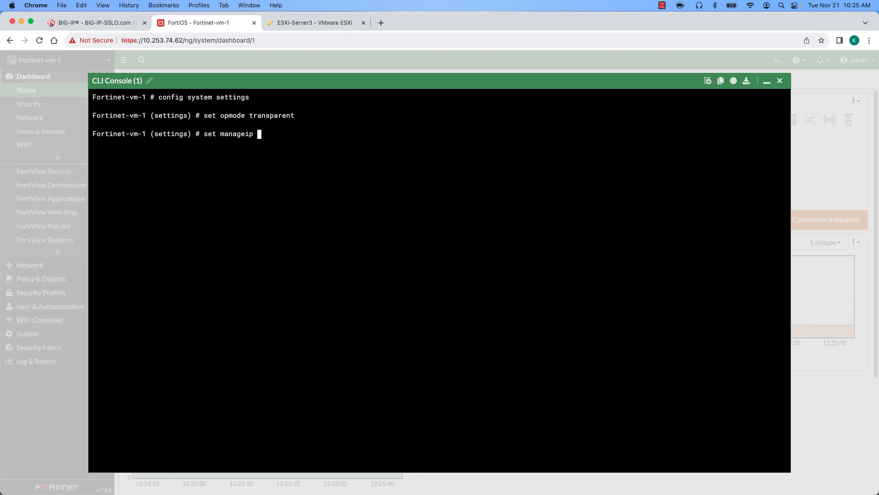
key("BackSpace")
key("BackSpace")
key("BackSpace")
key("BackSpace")
key("BackSpace")
key("BackSpace")
key("BackSpace")
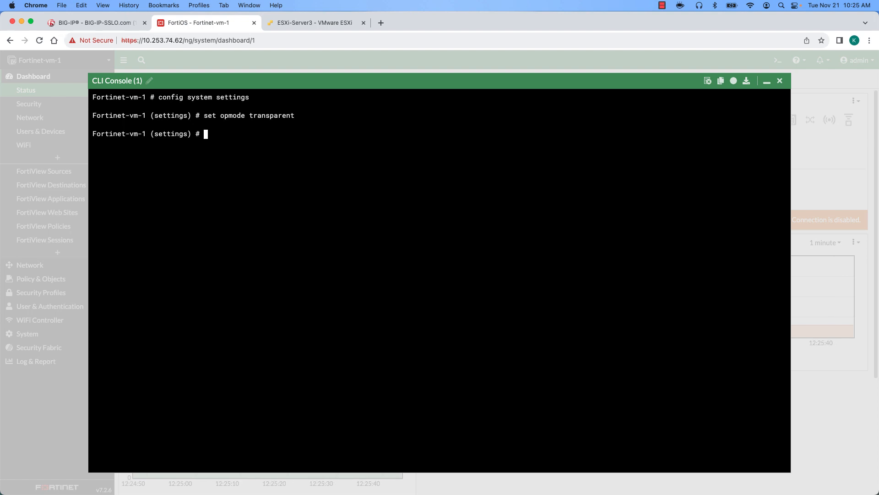
type("se")
type("t")
type(" ga")
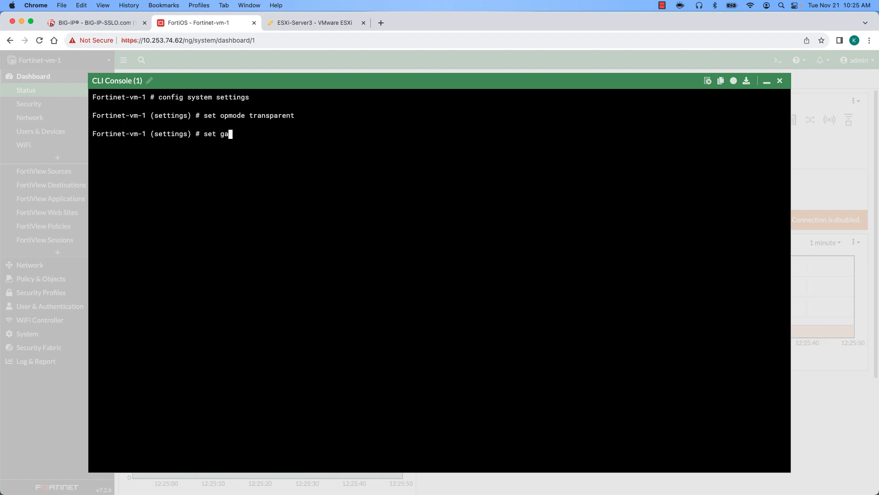
type("teway ")
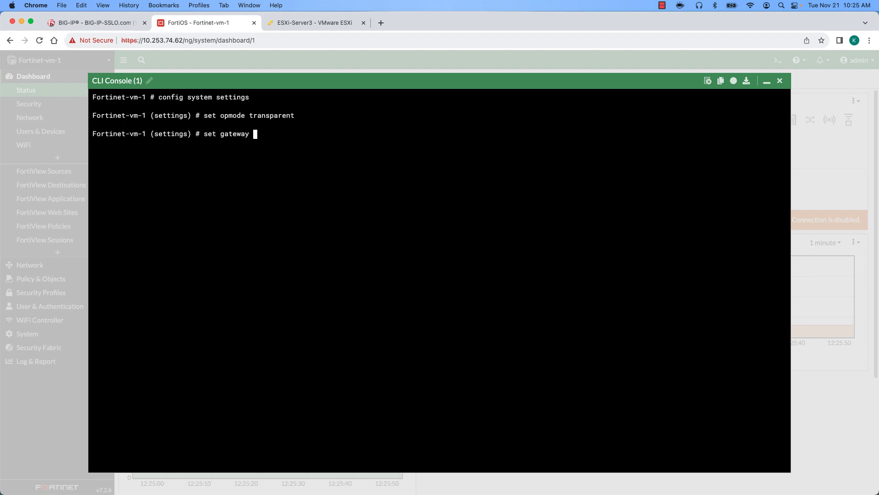
type("10.0.0.1")
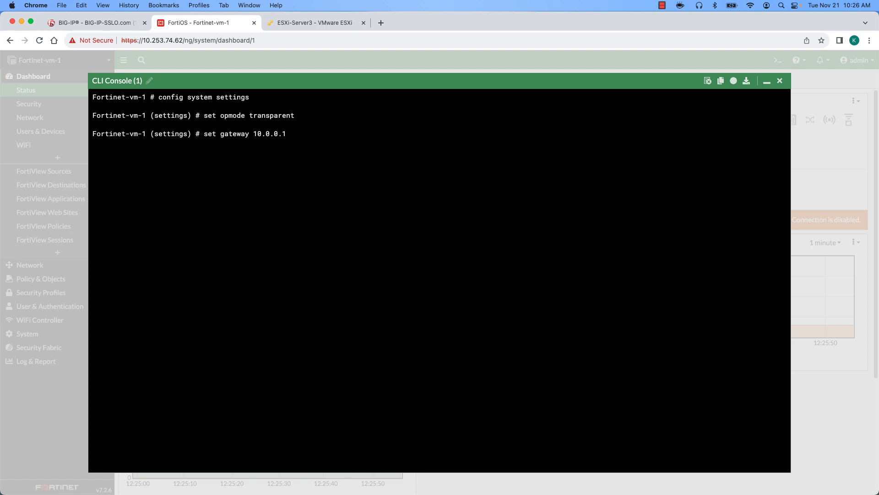
key("BackSpace")
key("BackSpace")
key("BackSpace")
key("BackSpace")
key("BackSpace")
key("BackSpace")
key("BackSpace")
key("BackSpace")
key("BackSpace")
key("BackSpace")
key("BackSpace")
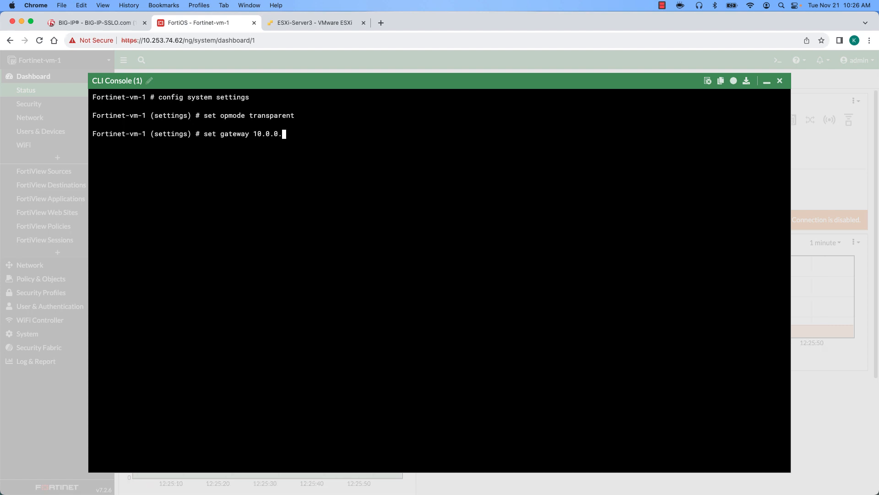
key("BackSpace")
key("BackSpace")
key("BackSpace")
key("BackSpace")
key("BackSpace")
key("BackSpace")
key("BackSpace")
key("BackSpace")
key("BackSpace")
Step: Save and leave the system settings configuration with "end", and close the CLI console
type("end")
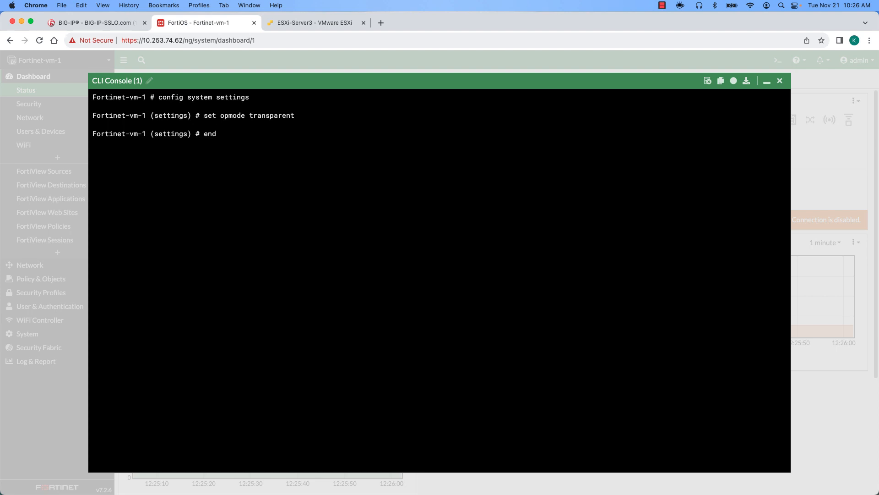
key("Return")
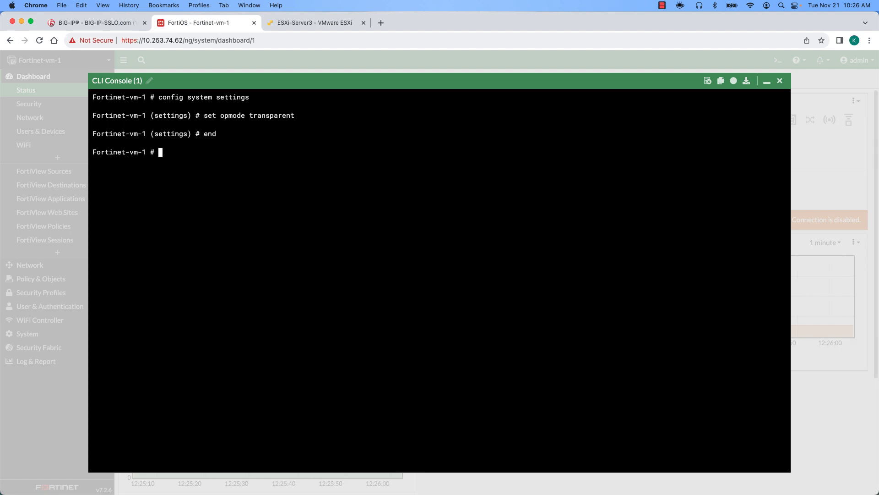
left_click(781, 81)
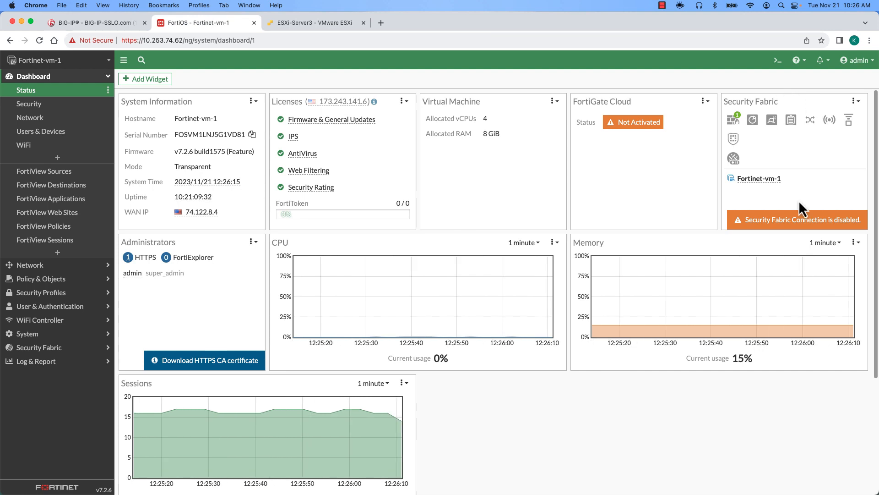
Step: Open the list of network interfaces on the FortiGate
left_click(49, 120)
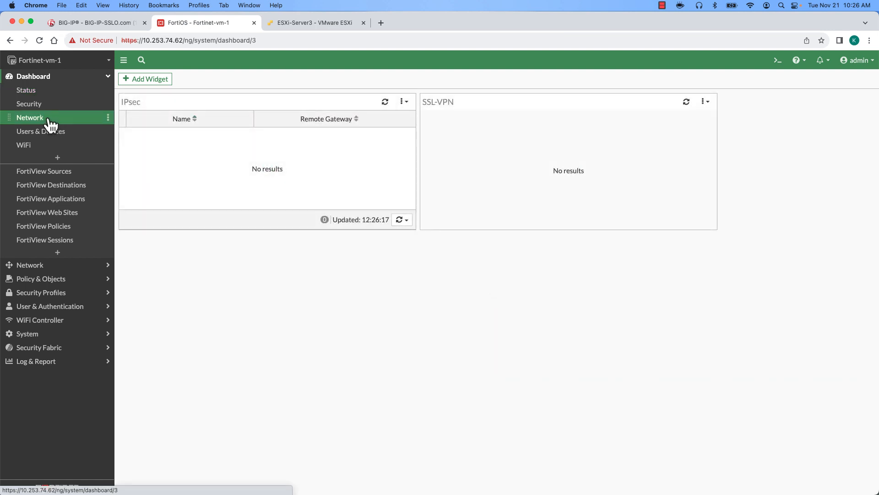
left_click(46, 265)
left_click(37, 104)
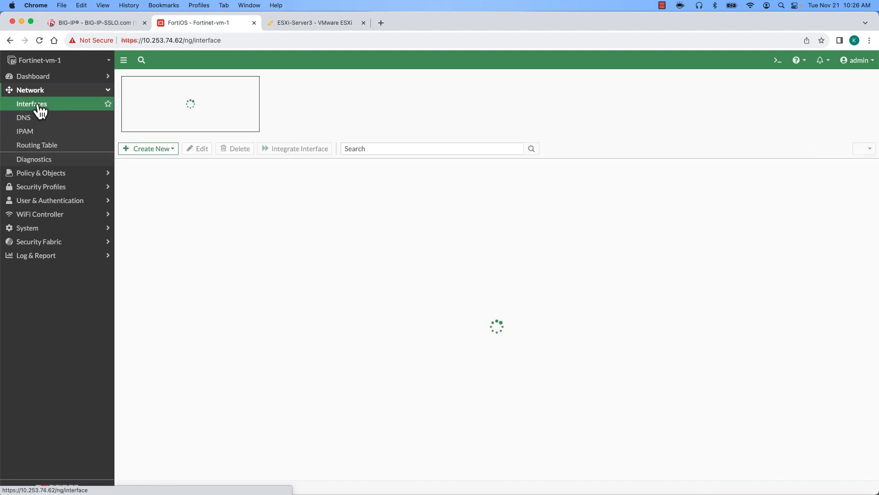
left_click(173, 150)
left_click(170, 185)
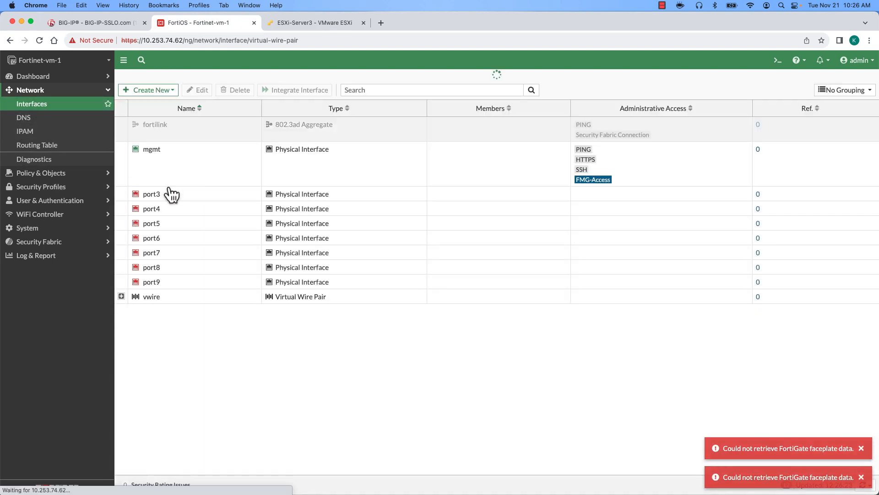
left_click(251, 113)
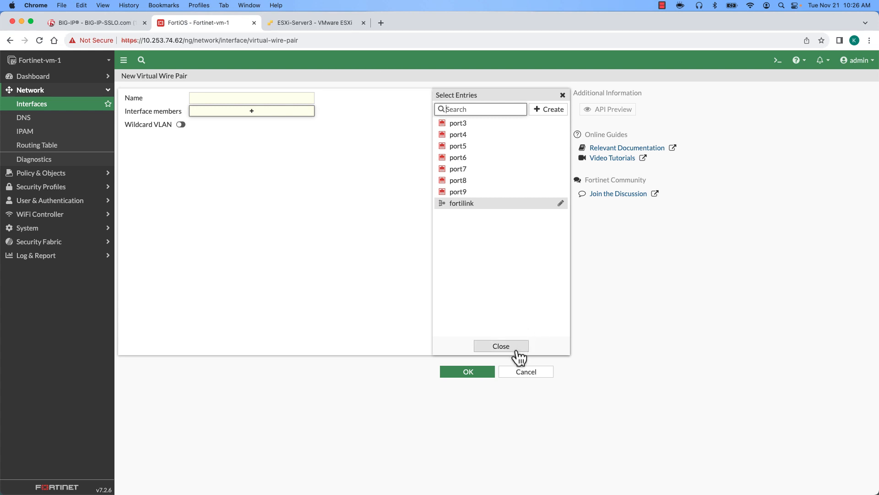
left_click(501, 346)
left_click(529, 372)
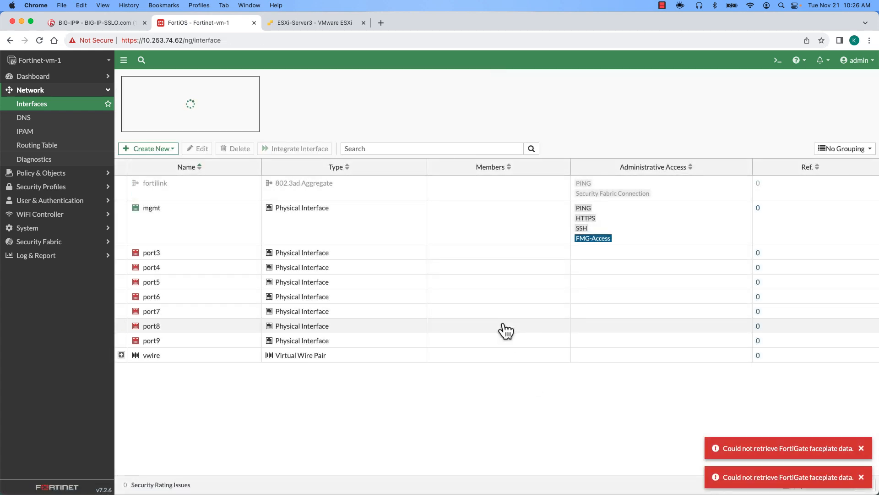
Step: Examine the member interfaces and settings of the existing vwire virtual wire pair, leaving it unmodified
left_click(121, 353)
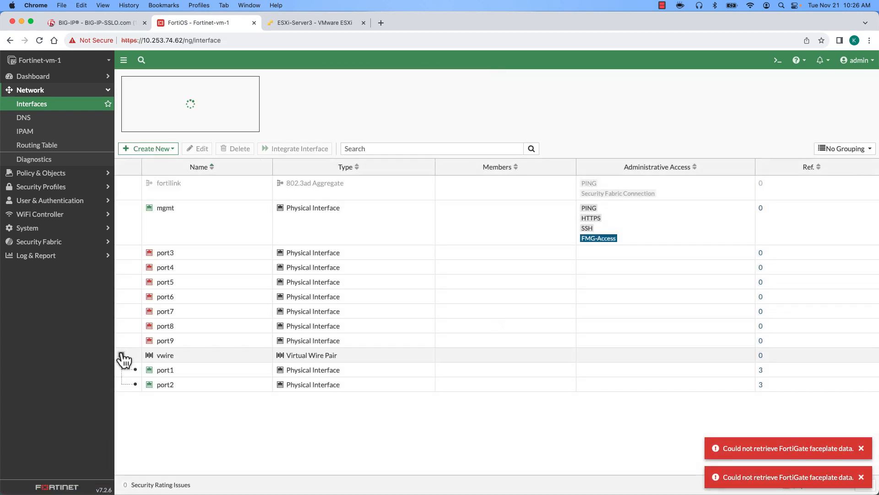
left_click(165, 358)
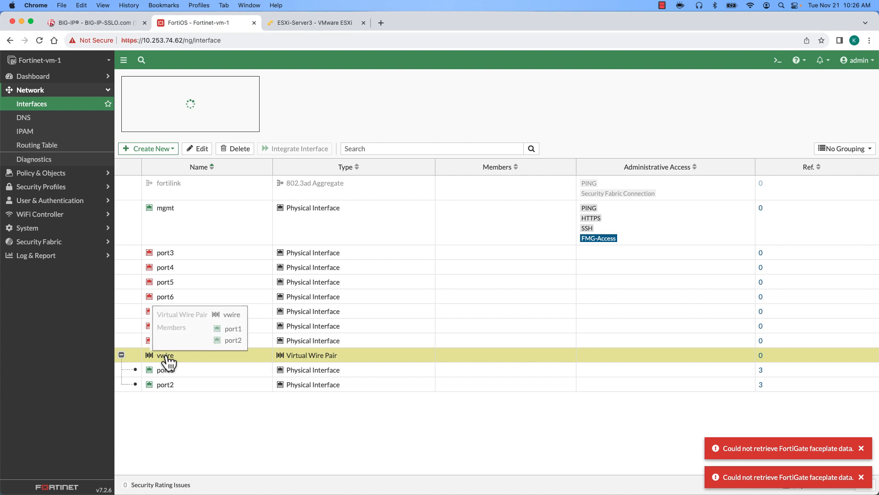
left_click(204, 150)
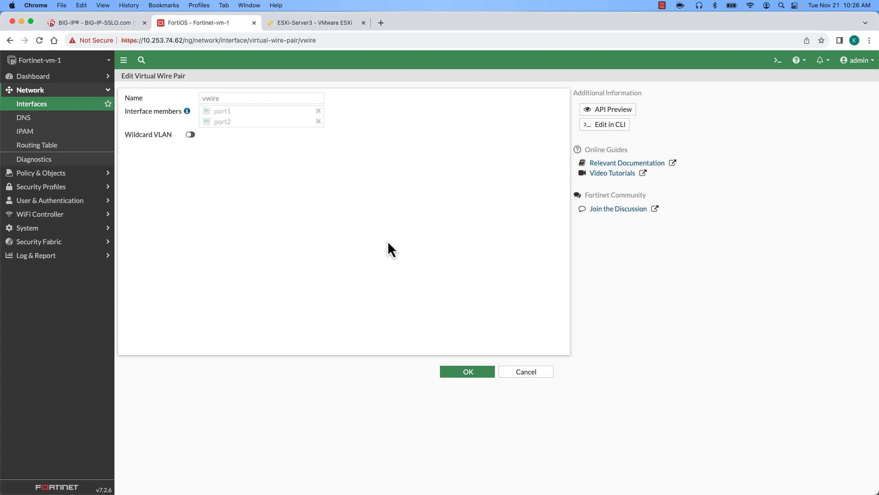
left_click(531, 373)
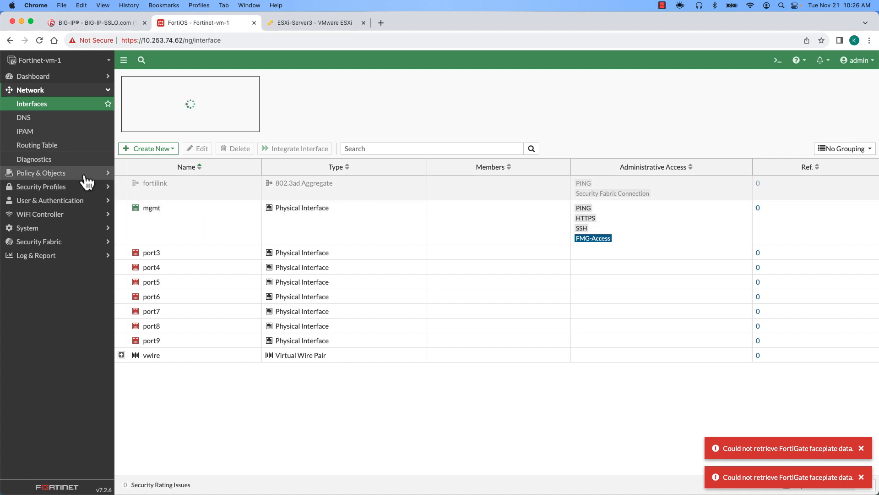
Step: Examine all settings of the firewall virtual wire pair policy named "policy", closing it without changes
left_click(69, 173)
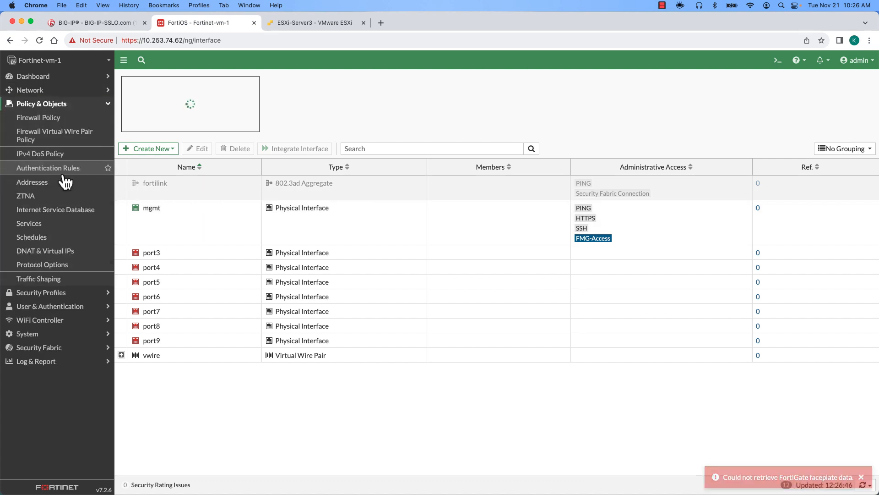
left_click(54, 139)
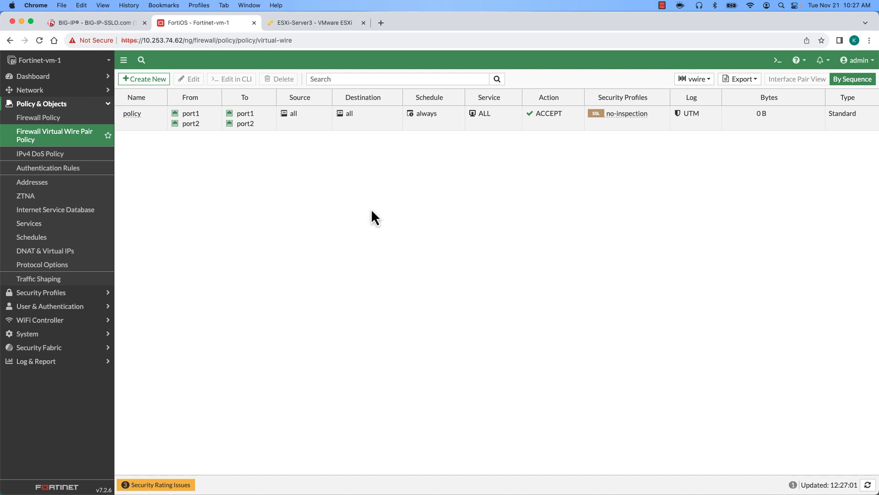
left_click(150, 125)
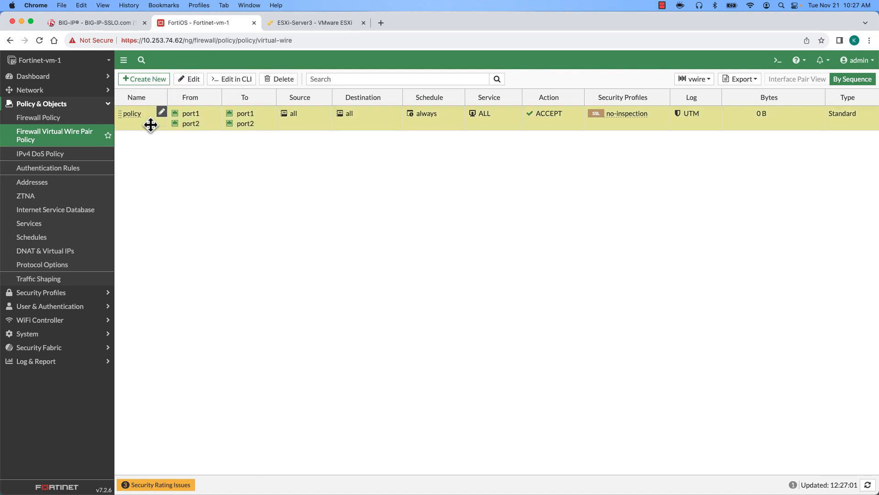
left_click(191, 79)
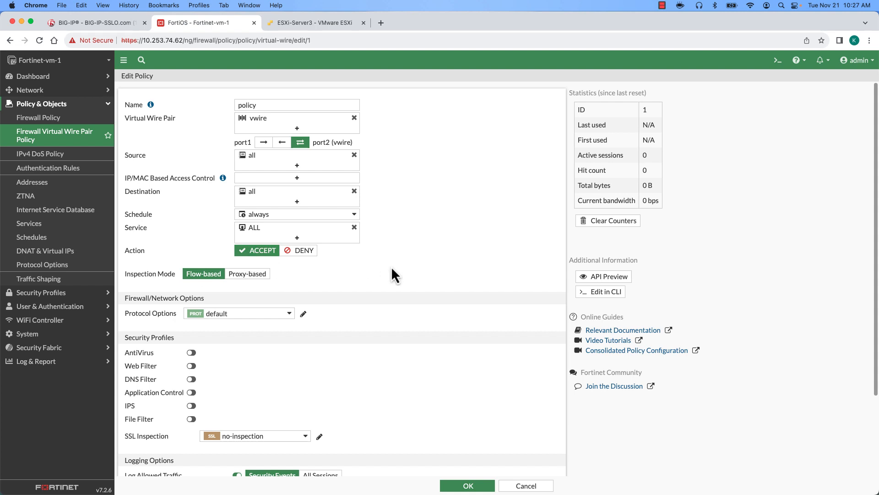
scroll(392, 268, "down", 4)
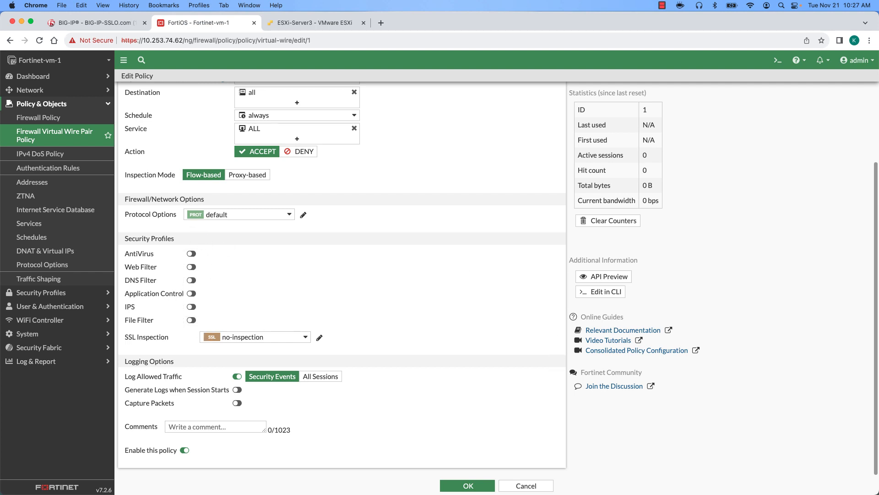
left_click(526, 486)
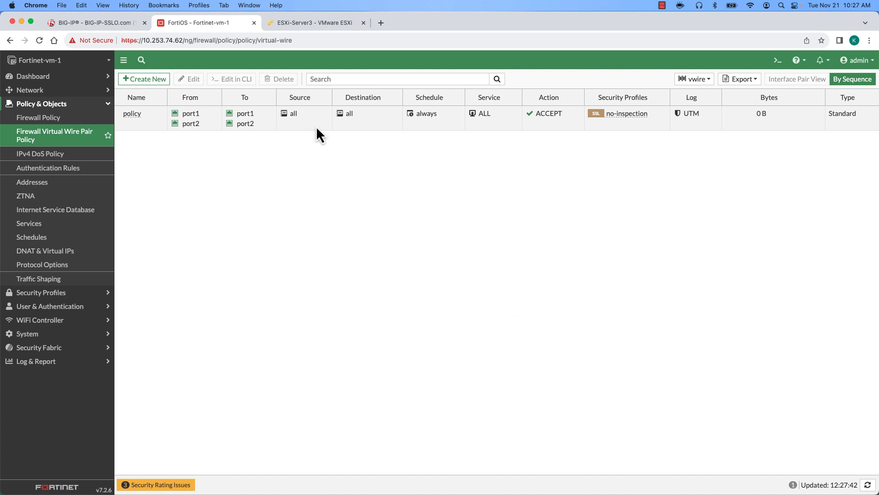
Step: Switch to the ESXi host and examine the BIG-IP virtual machine's network adapter assignments, closing the settings without saving
left_click(298, 22)
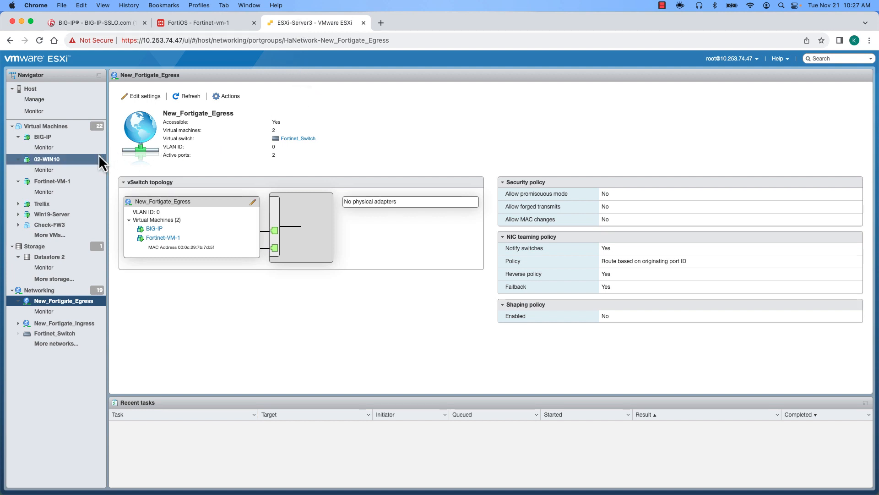
left_click(51, 138)
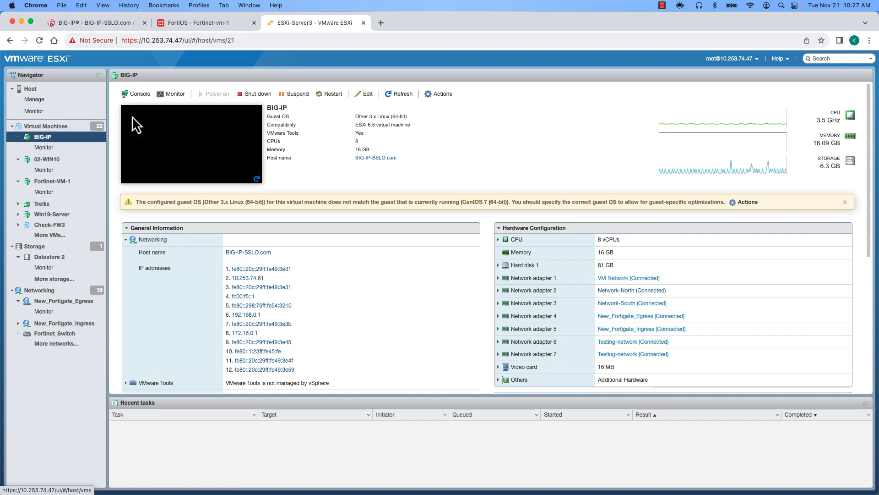
left_click(368, 94)
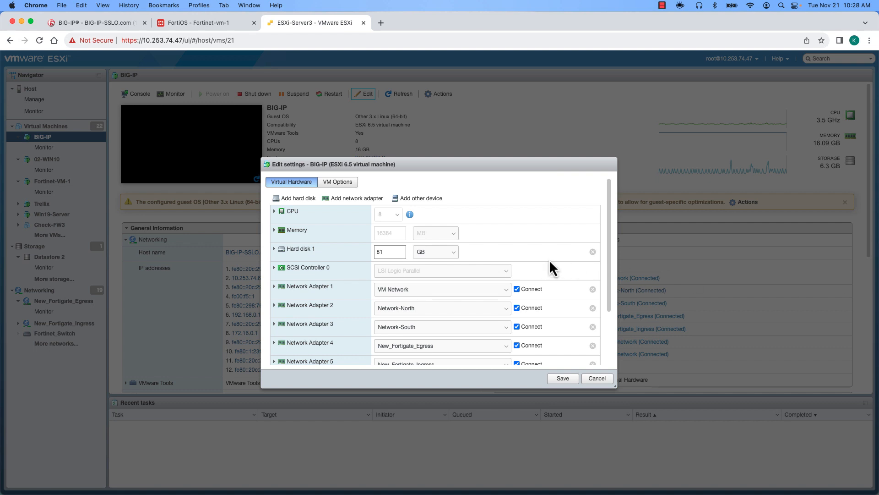
scroll(553, 265, "down", 2)
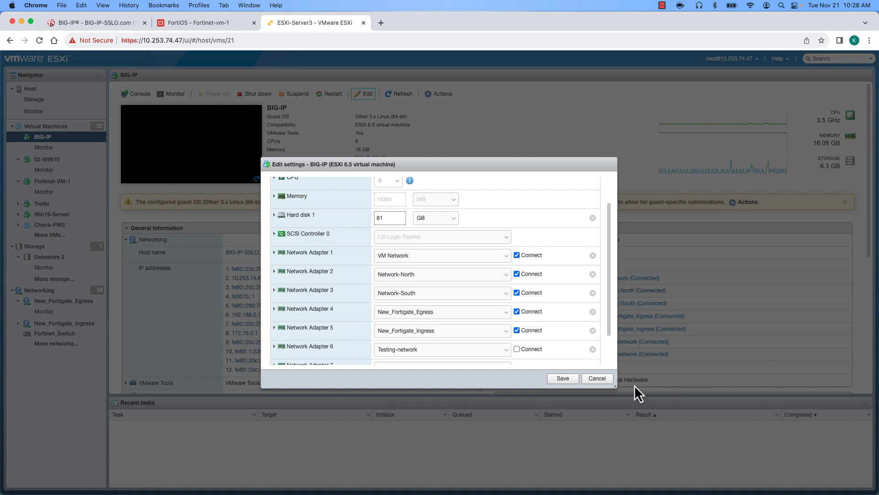
left_click(602, 378)
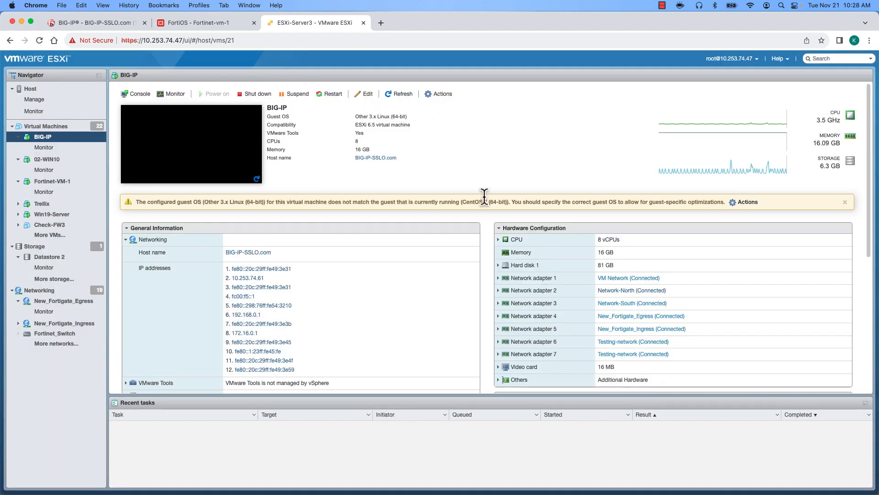
Step: Switch to the BIG-IP page and examine its network VLANs with their interfaces and its self IPs
left_click(78, 22)
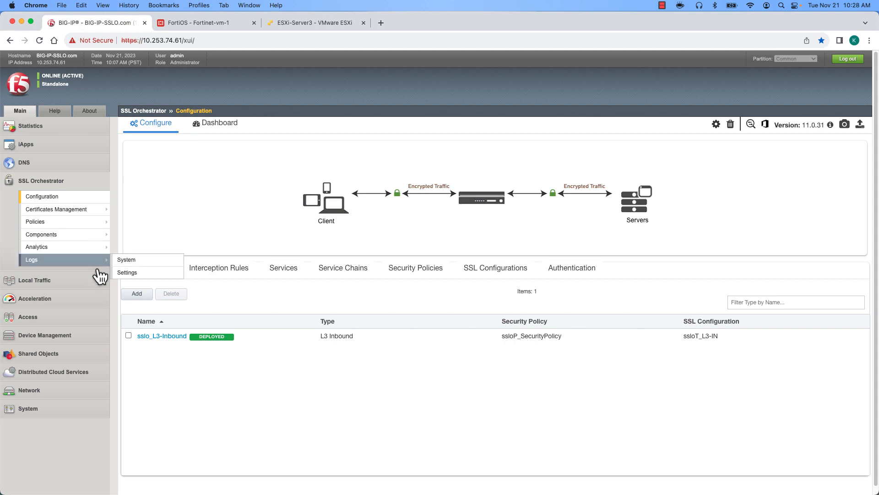
left_click(33, 391)
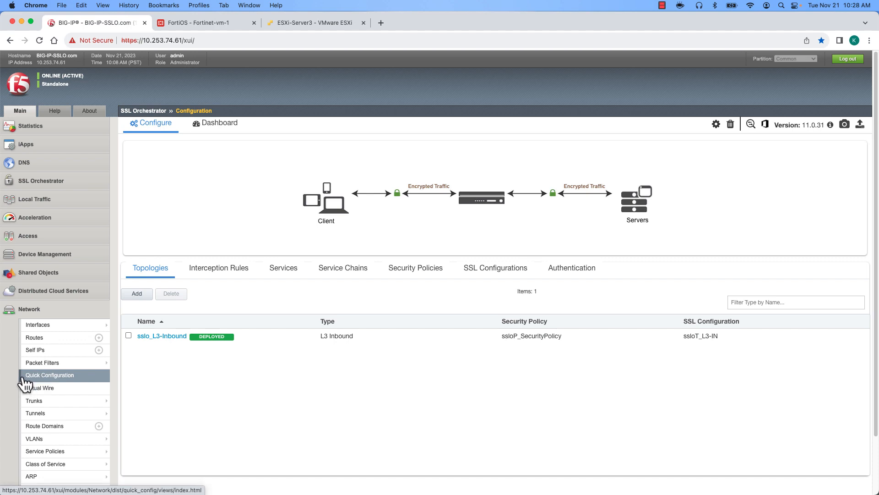
left_click(48, 438)
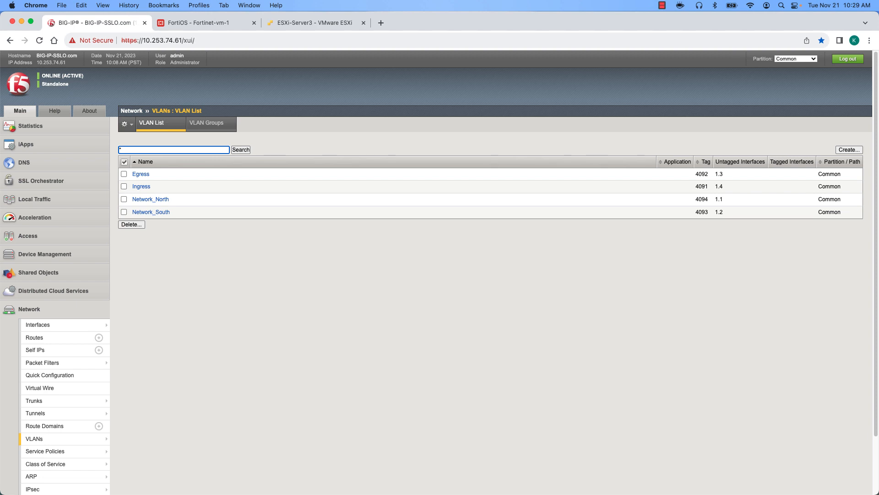
left_click(60, 351)
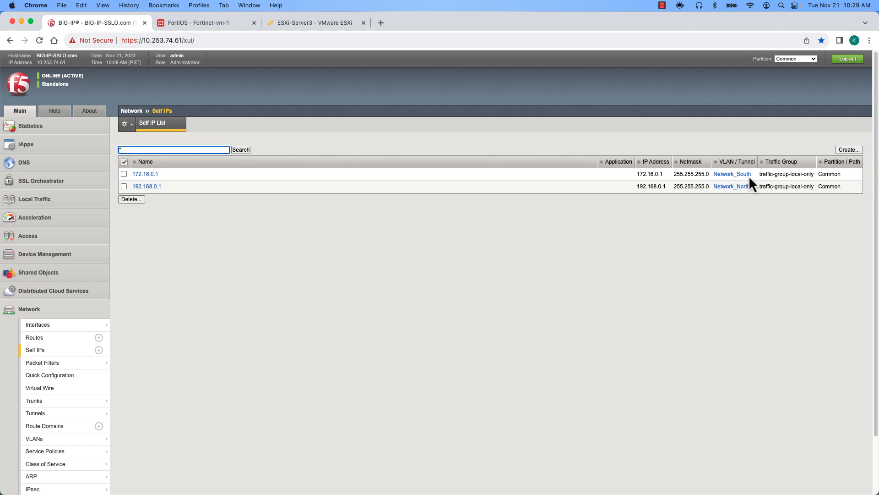
Step: Start a new SSL Orchestrator service based on the Generic Inline Layer 2 template
left_click(44, 185)
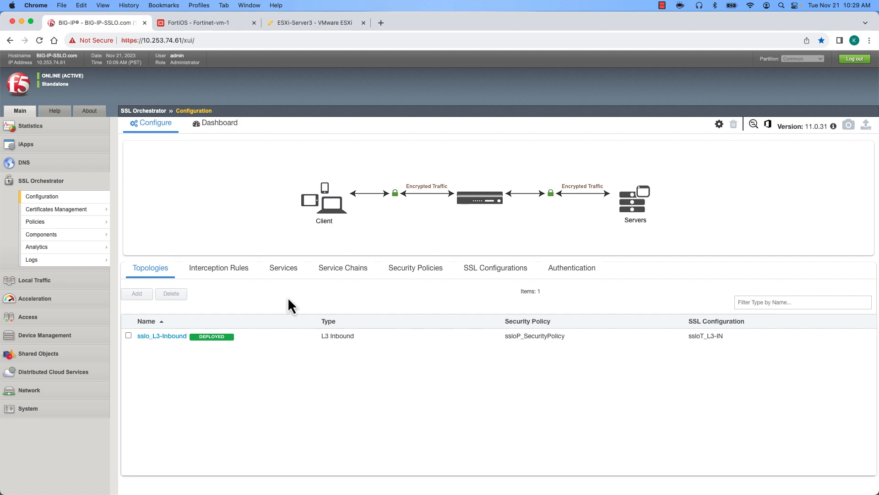
left_click(288, 274)
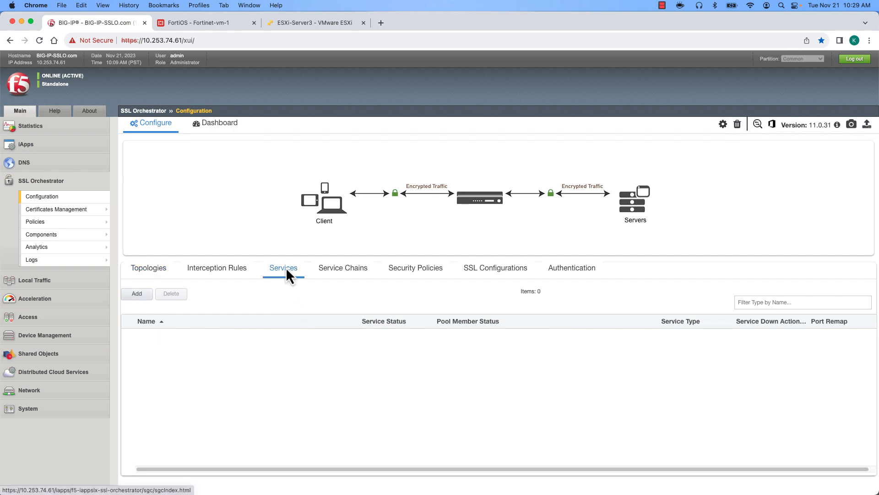
left_click(136, 295)
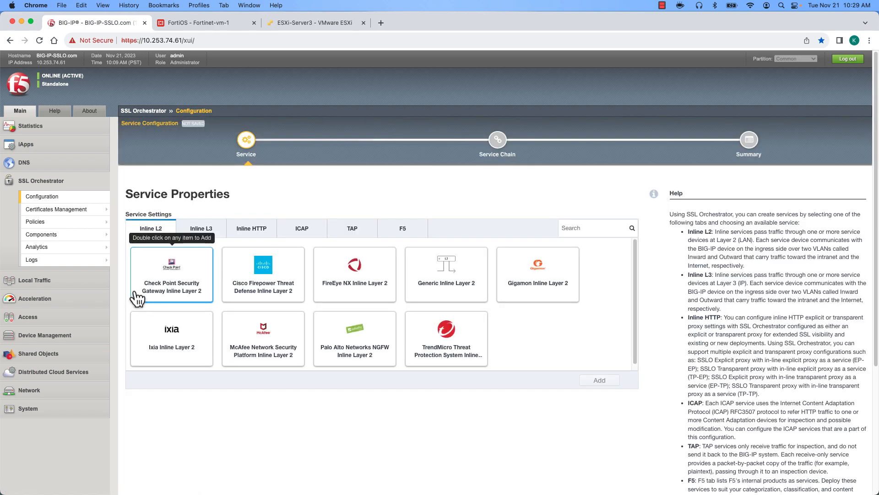
double_click(453, 280)
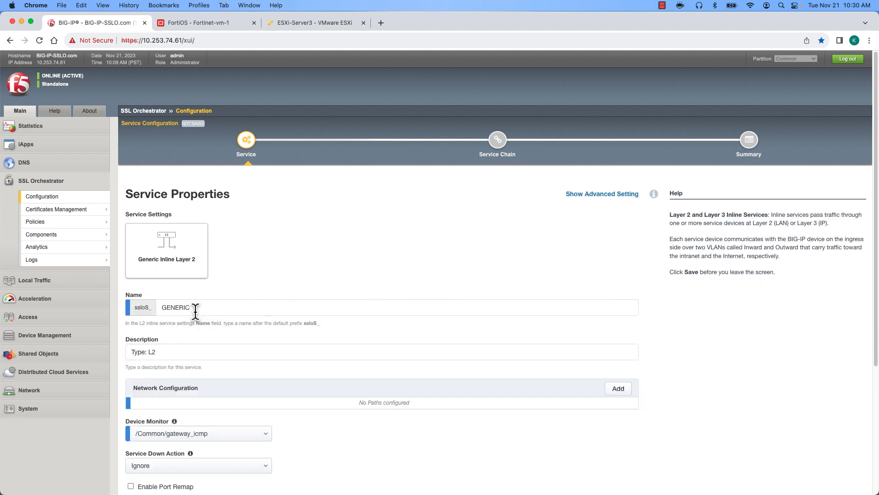
Step: Name the new inline layer 2 service FortiGate after its ssloS_ prefix
left_click_drag(194, 309, 163, 305)
type("F")
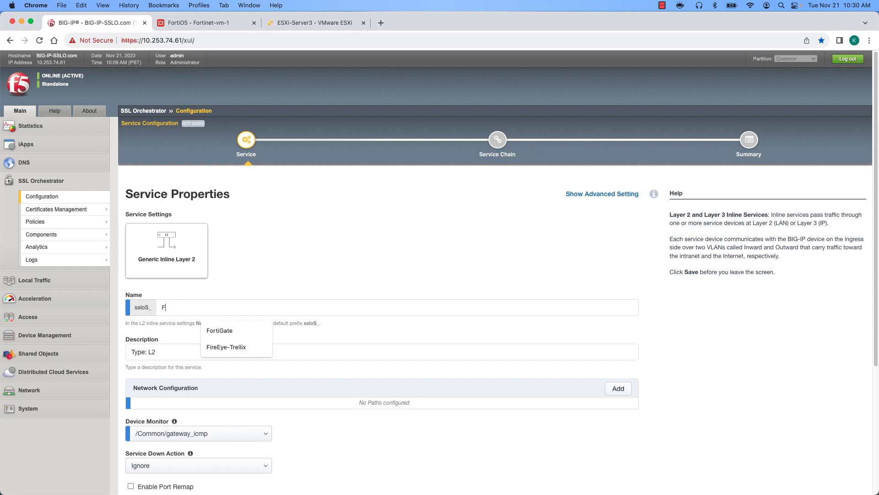
type("ortiGate")
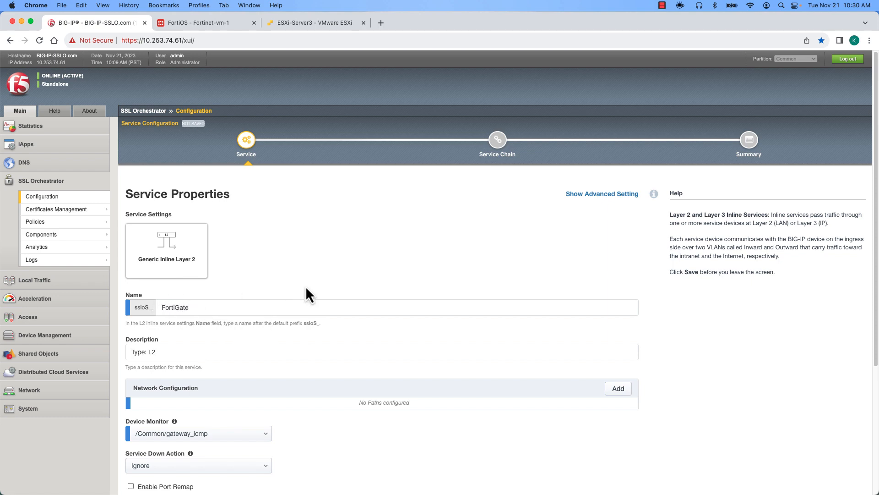
Step: Add a network path to the service using existing VLANs, from /Common/Egress to /Common/Ingress
scroll(307, 289, "down", 5)
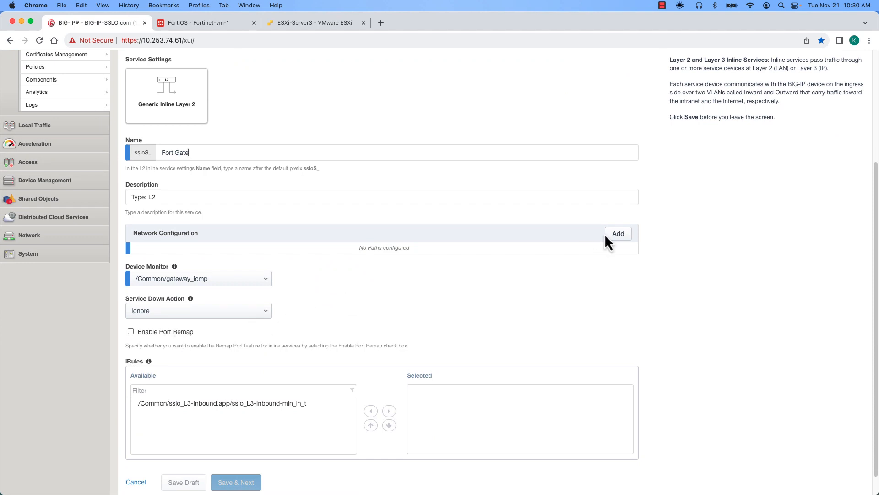
left_click(618, 235)
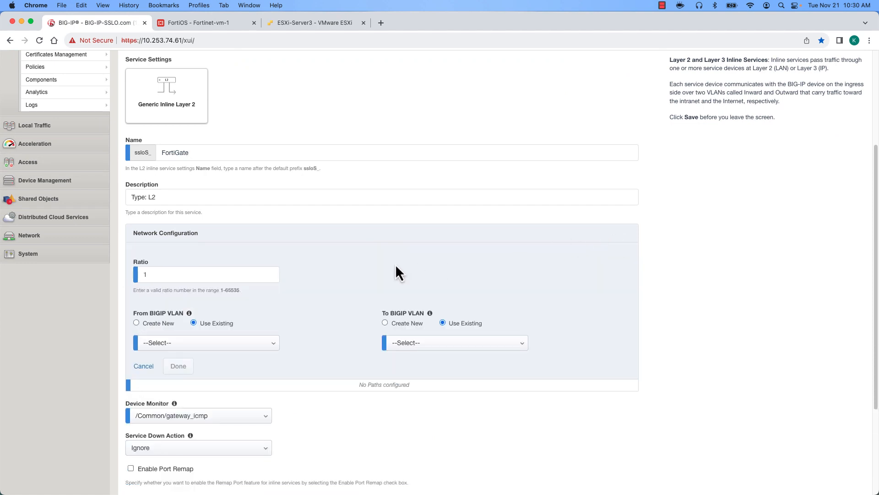
left_click(267, 349)
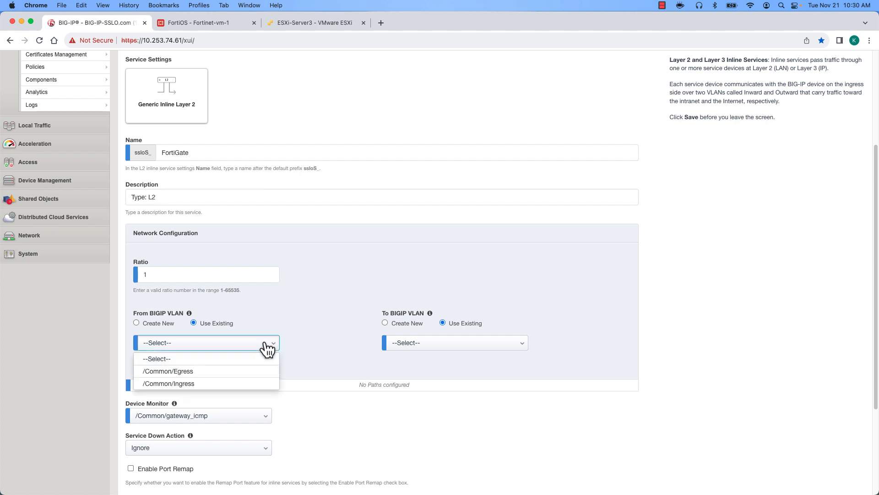
left_click(261, 372)
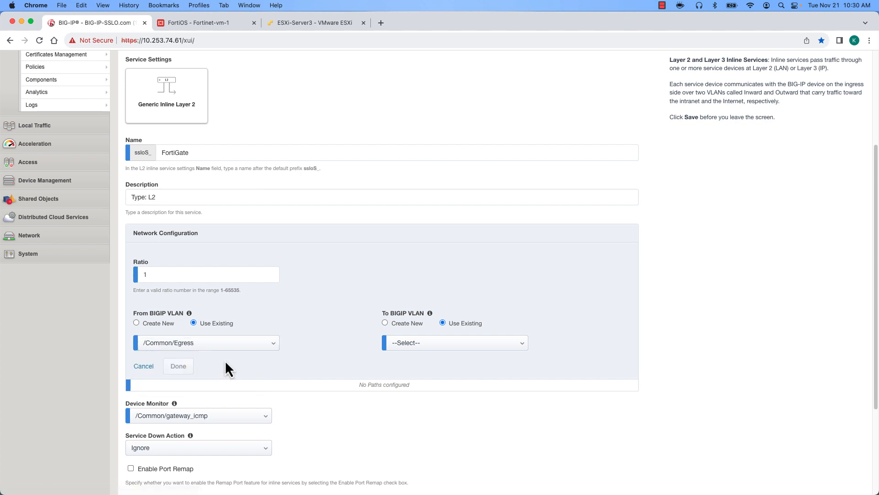
left_click(474, 351)
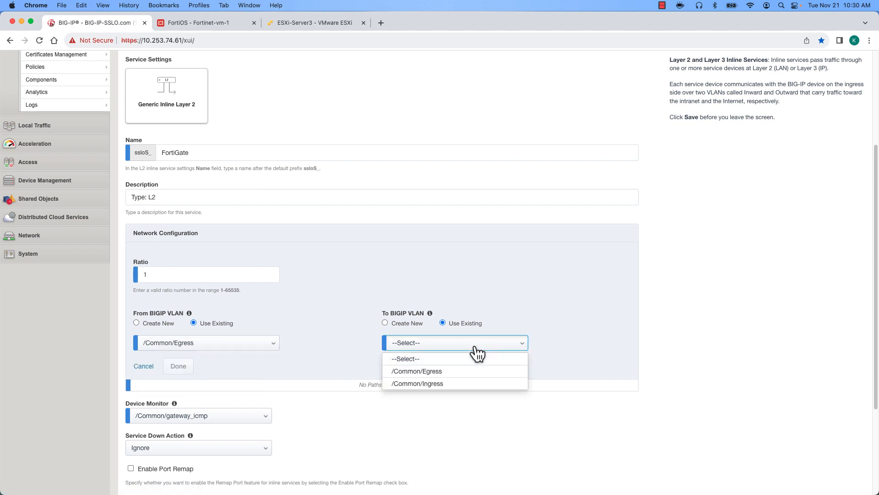
left_click(453, 384)
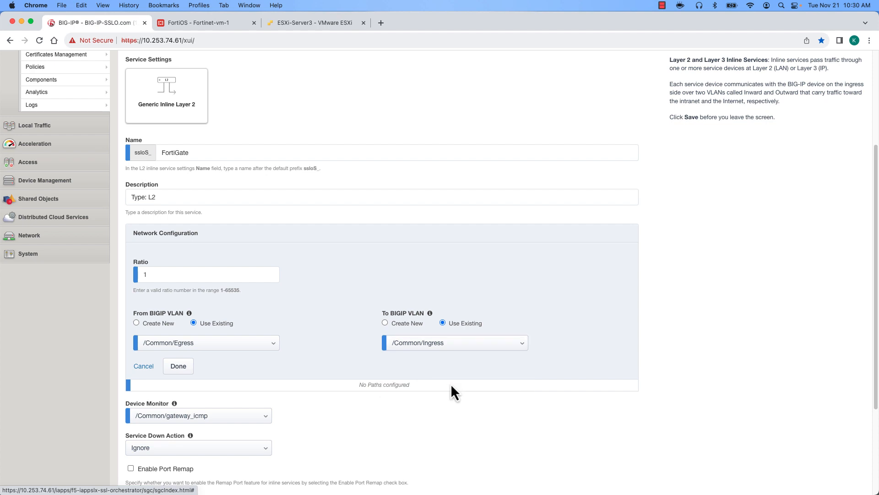
left_click(178, 366)
Step: Enable port remap for the FortiGate service, save its properties and continue to the service chain stage
scroll(343, 379, "down", 5)
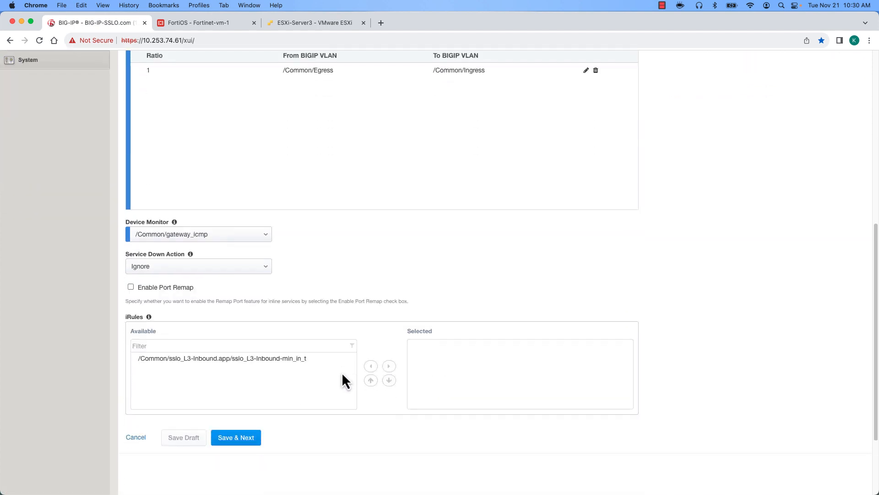
left_click(131, 287)
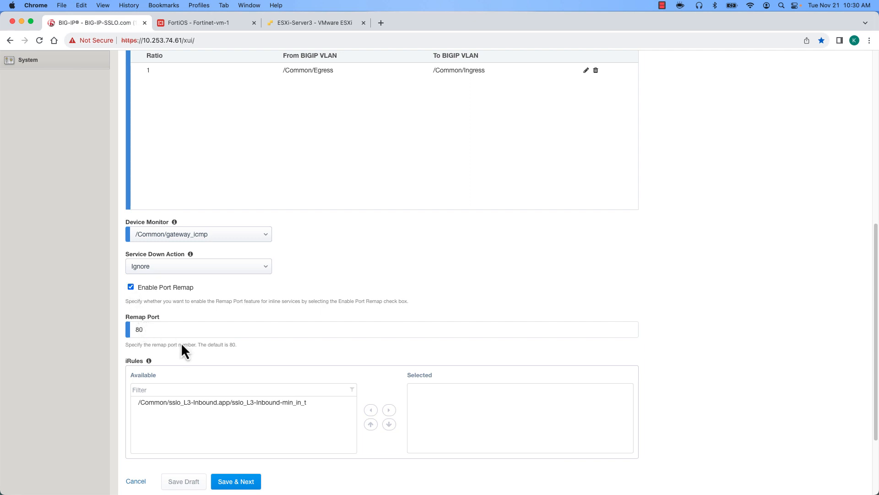
left_click(236, 482)
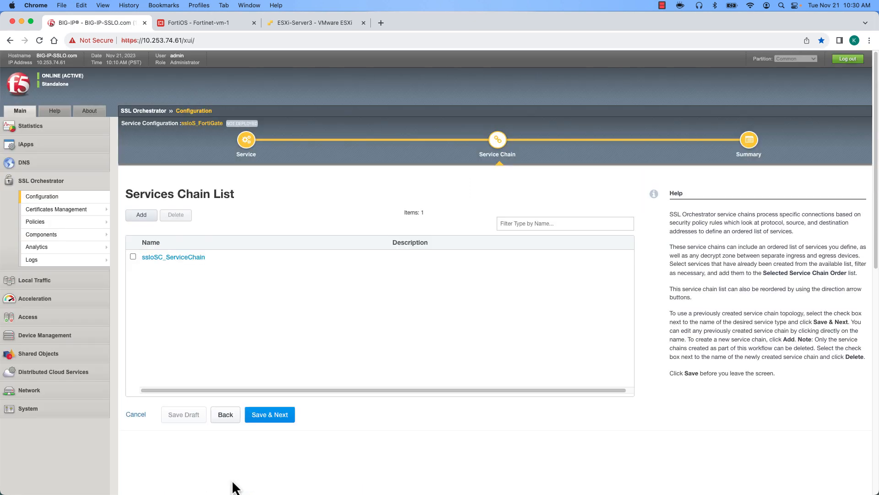
Step: Add ssloS_FortiGate to the selected order of the ssloSC_ServiceChain service chain and save it, accepting the effect on referencing policies
left_click(183, 259)
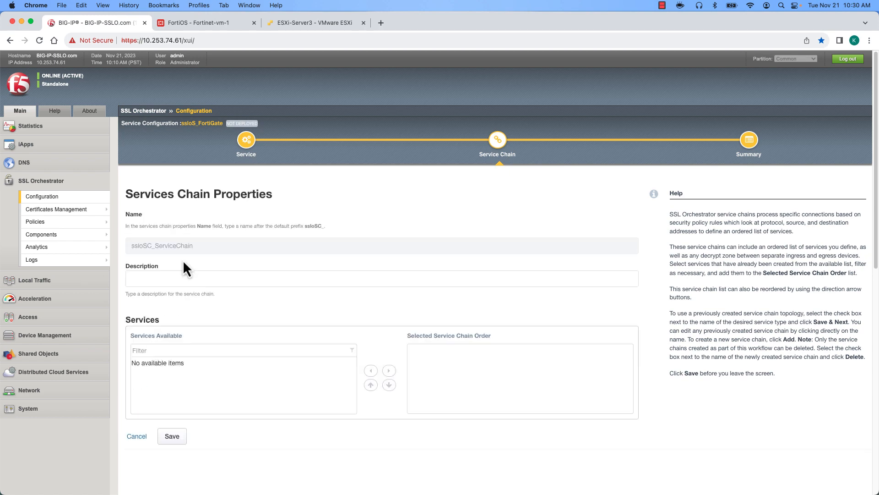
left_click(389, 370)
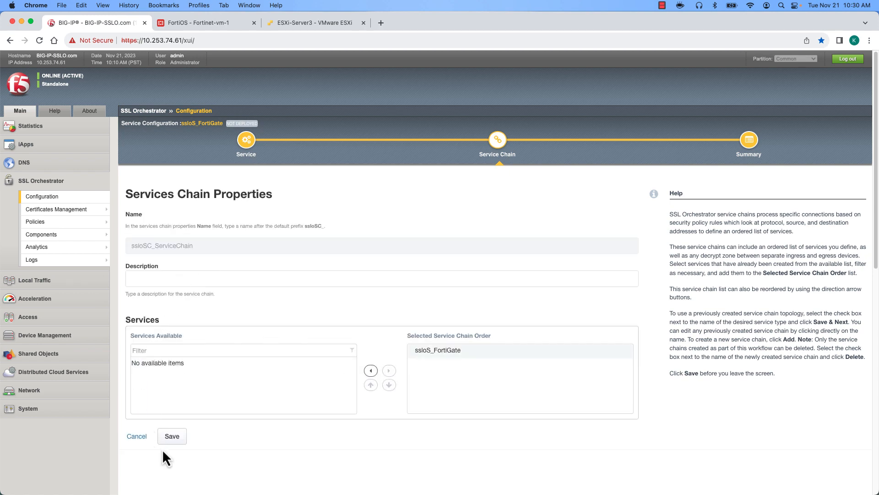
left_click(172, 438)
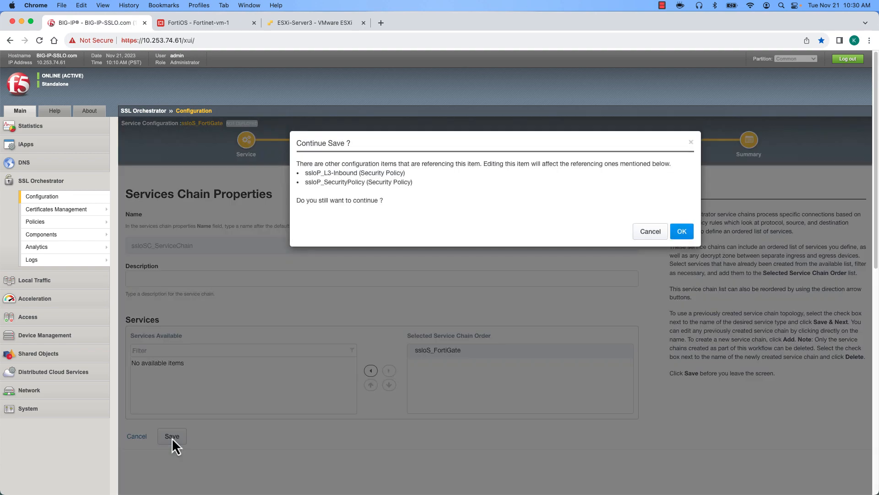
left_click(688, 233)
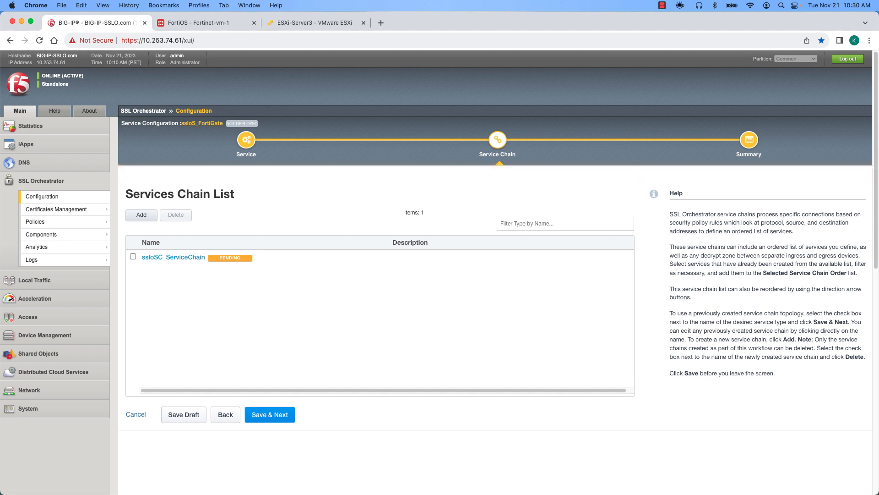
Step: Save the service chain stage and deploy the ssloS_FortiGate service configuration
left_click(273, 416)
left_click(271, 287)
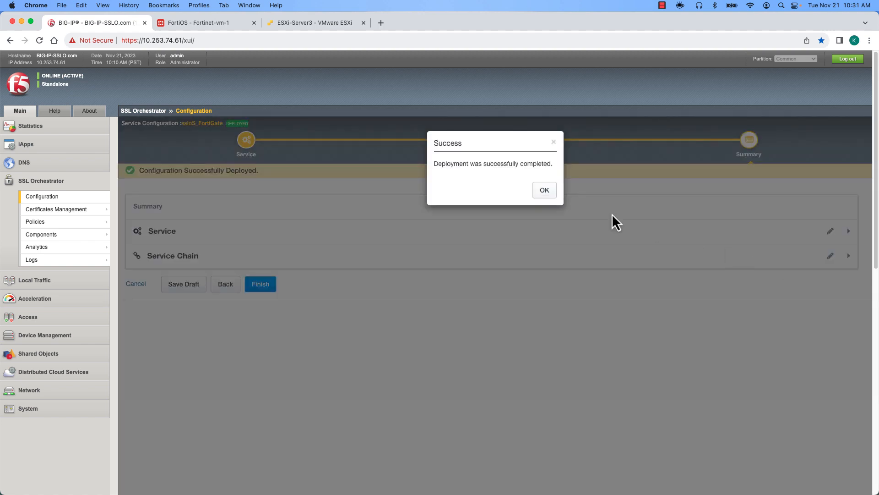
left_click(544, 191)
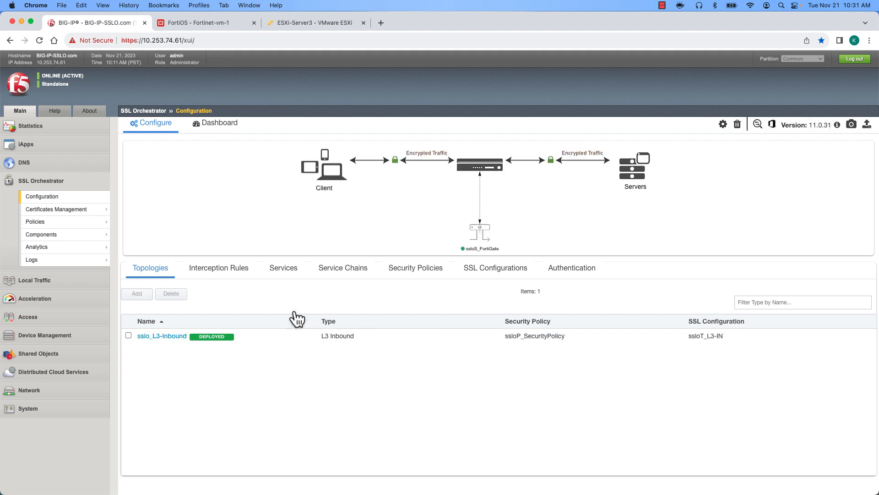
Step: Check the FortiGate service's pool member status, and reload the 192.168.0.5 web page in the 02-WIN10 console
left_click(290, 276)
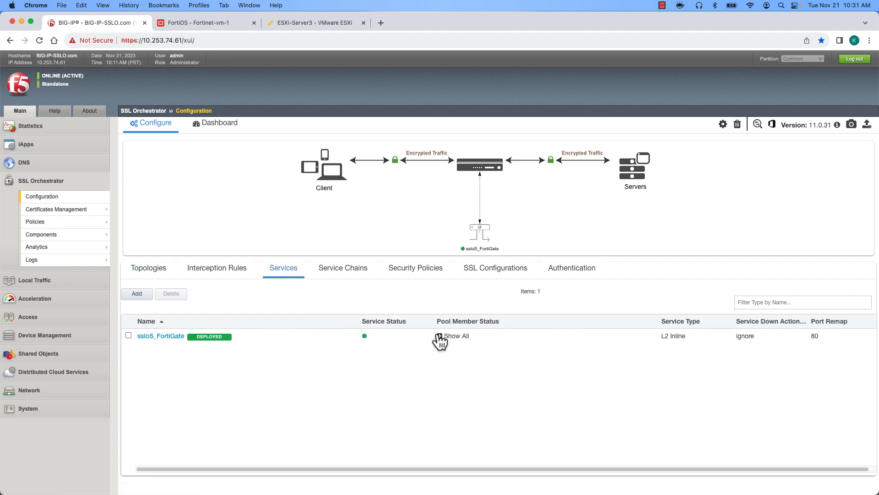
left_click(440, 337)
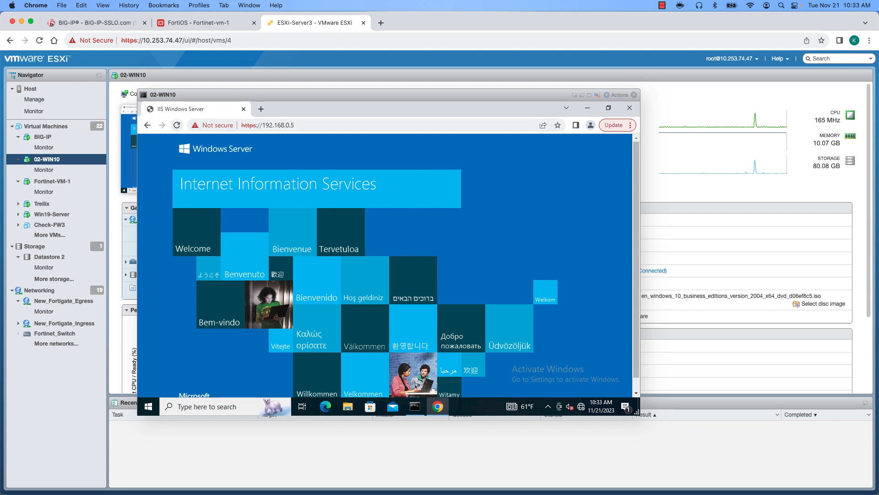
left_click(177, 125)
Step: Switch to Terminal and start a verbose packet capture on the Egress VLAN with tcpdump -i Egress -vv
mouse_move(449, 493)
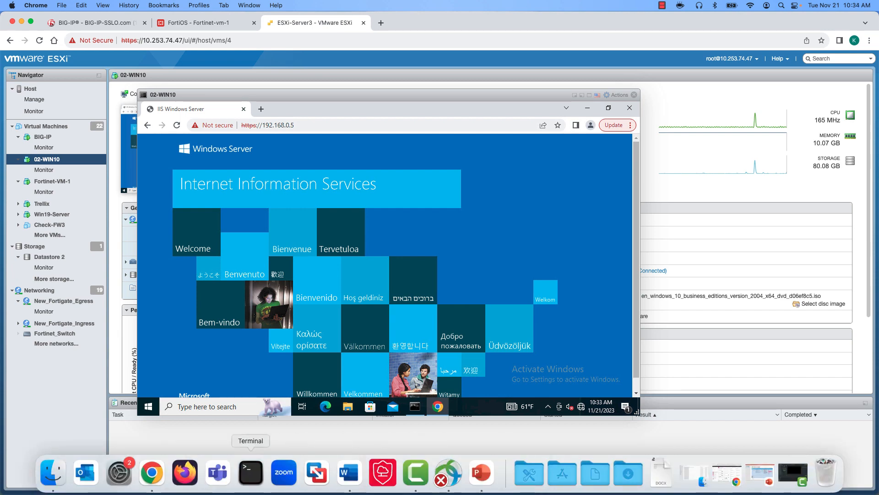
left_click(251, 472)
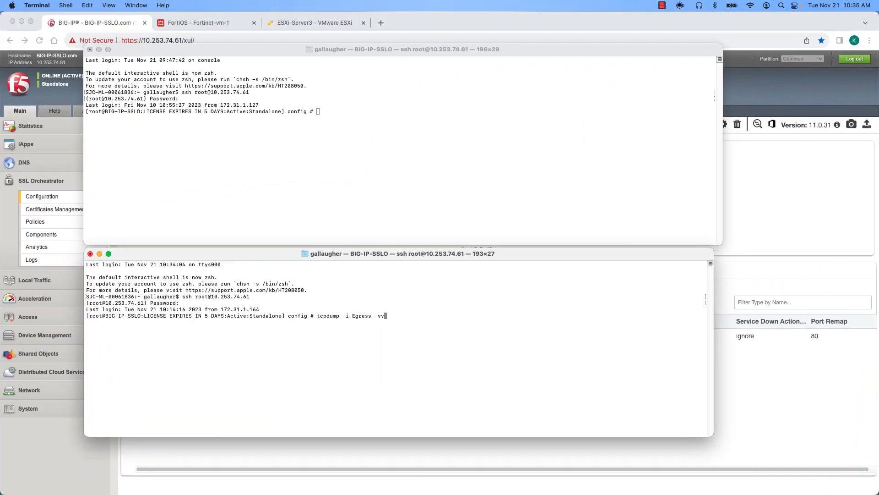
key("Return")
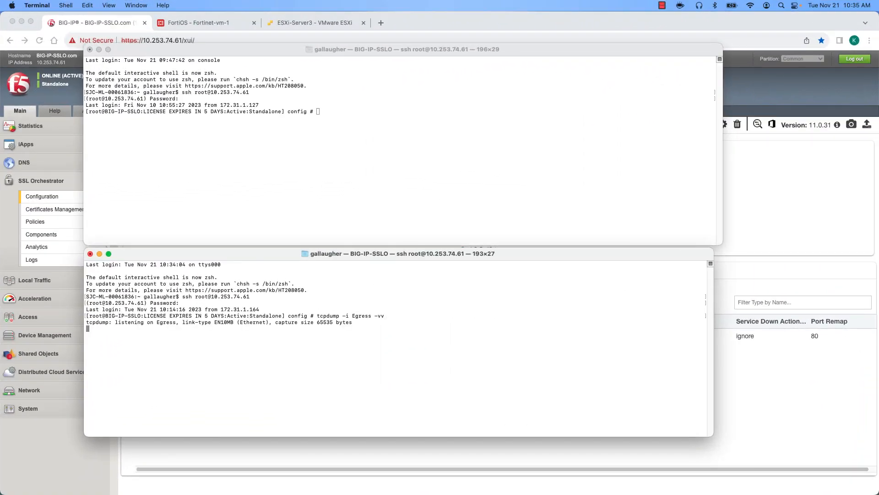
Step: Start a second capture in the other BIG-IP SSH session with tcpdump -i Ingress -vv
left_click(318, 111)
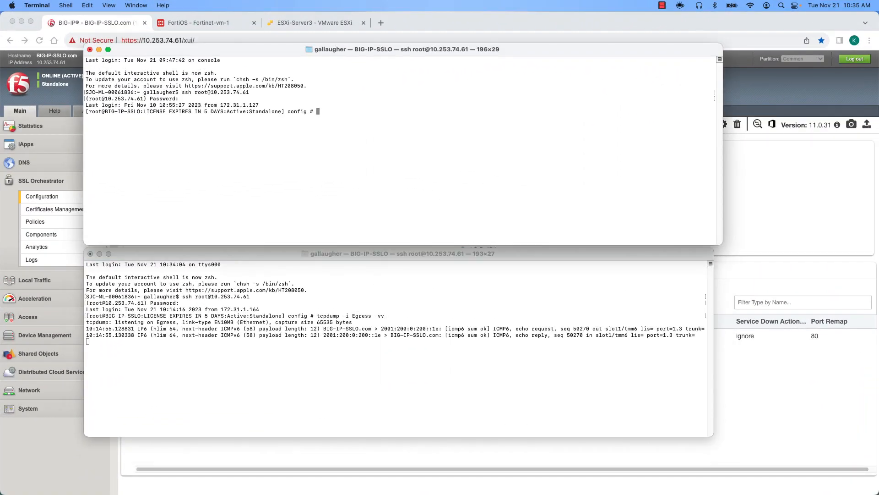
type("exit")
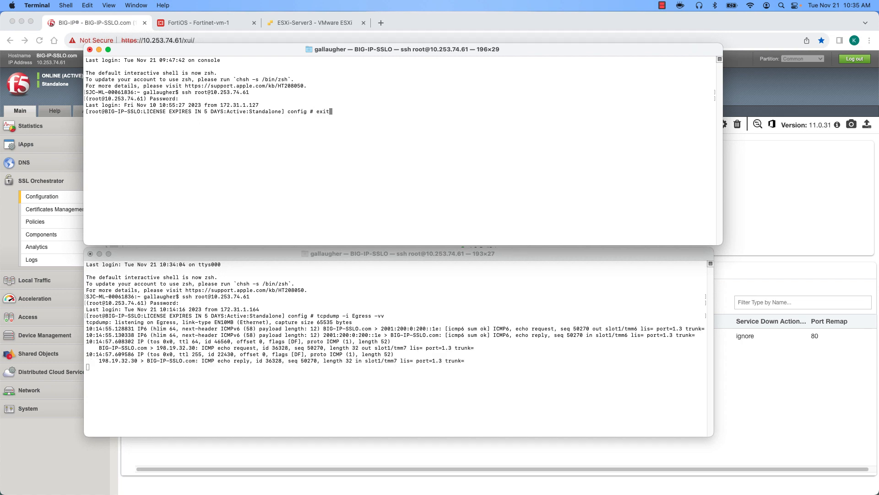
key("Up")
key("Down")
key("Up")
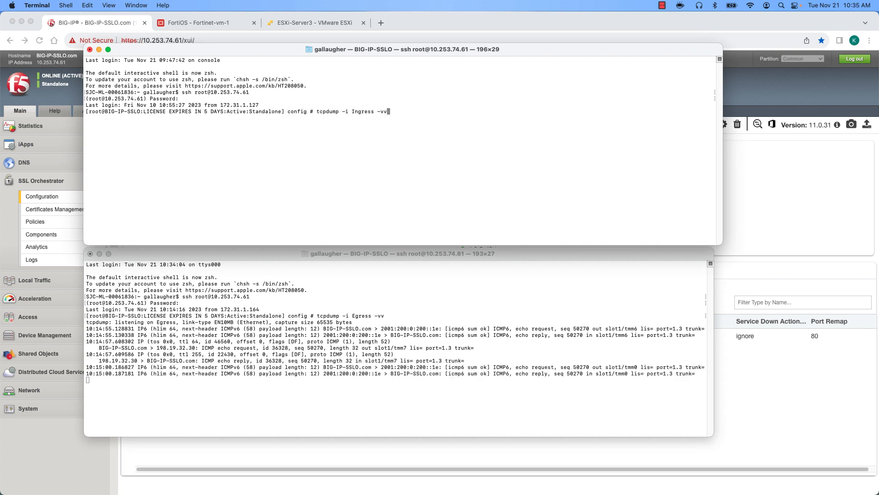
key("Return")
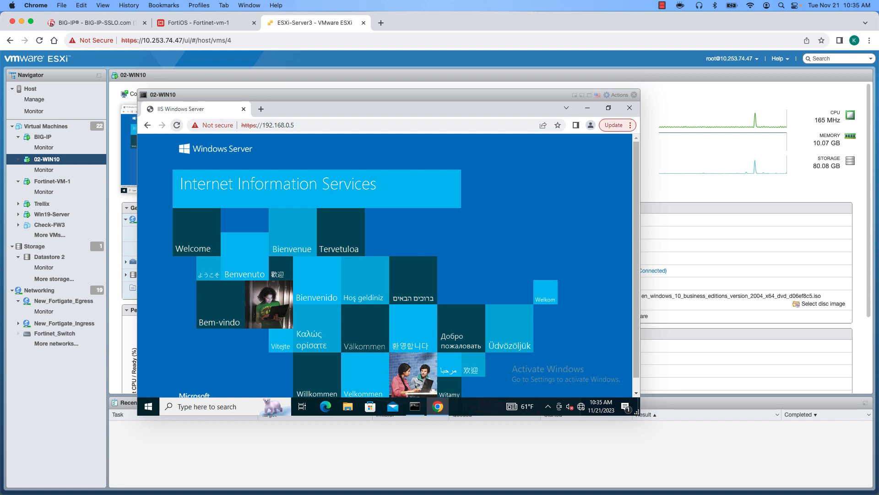
Step: Return from the 02-WIN10 console to Terminal and examine the Ingress capture for HTTP traffic with 192.168.0.5
mouse_move(493, 494)
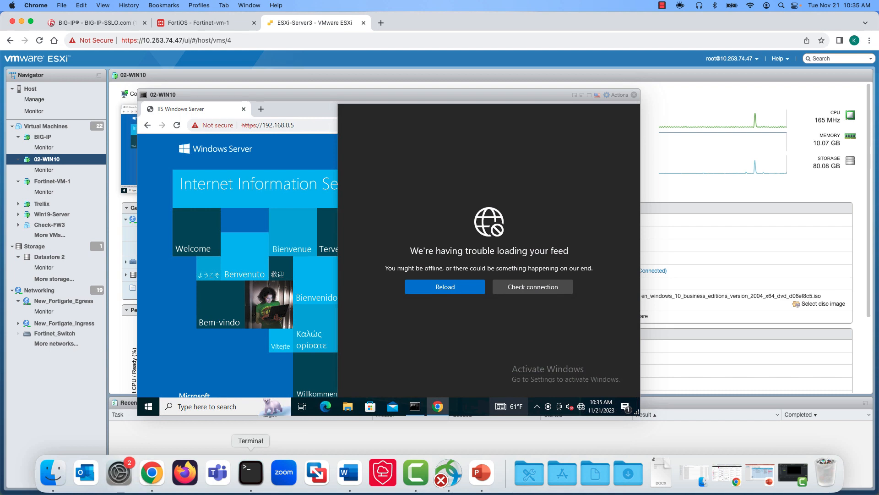
left_click(251, 472)
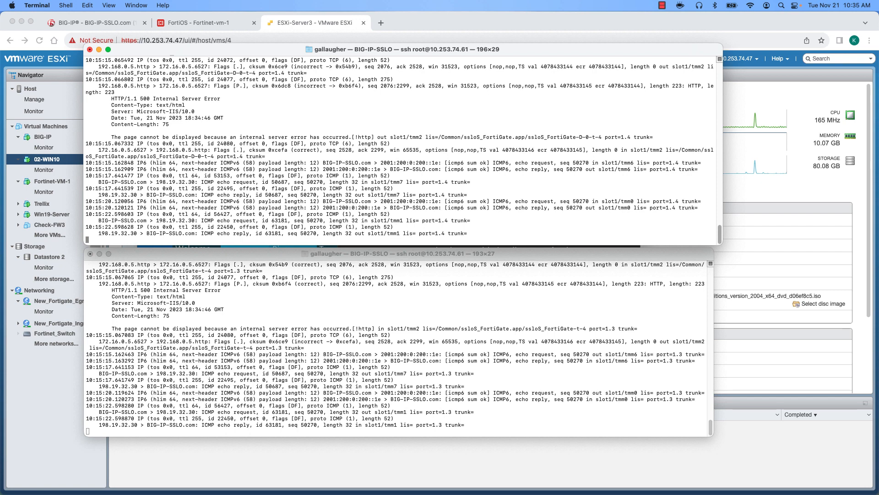
key("ctrl+x")
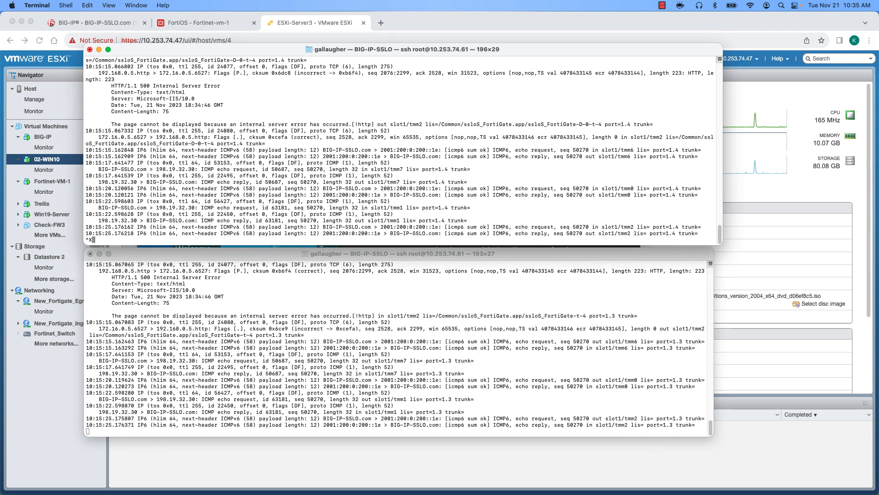
scroll(400, 150, "up", 6)
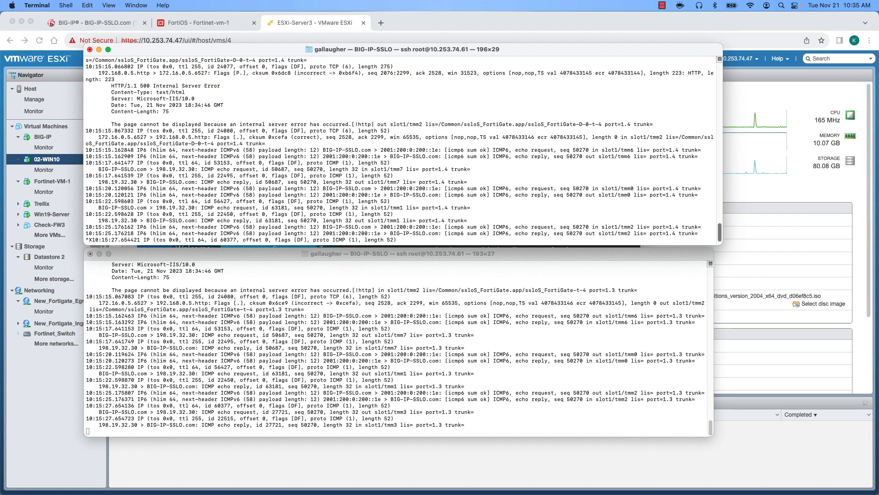
scroll(400, 151, "up", 3)
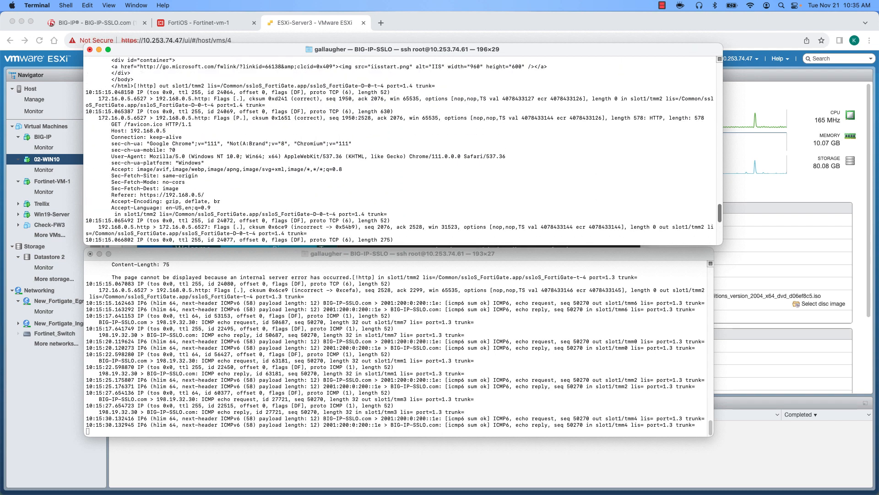